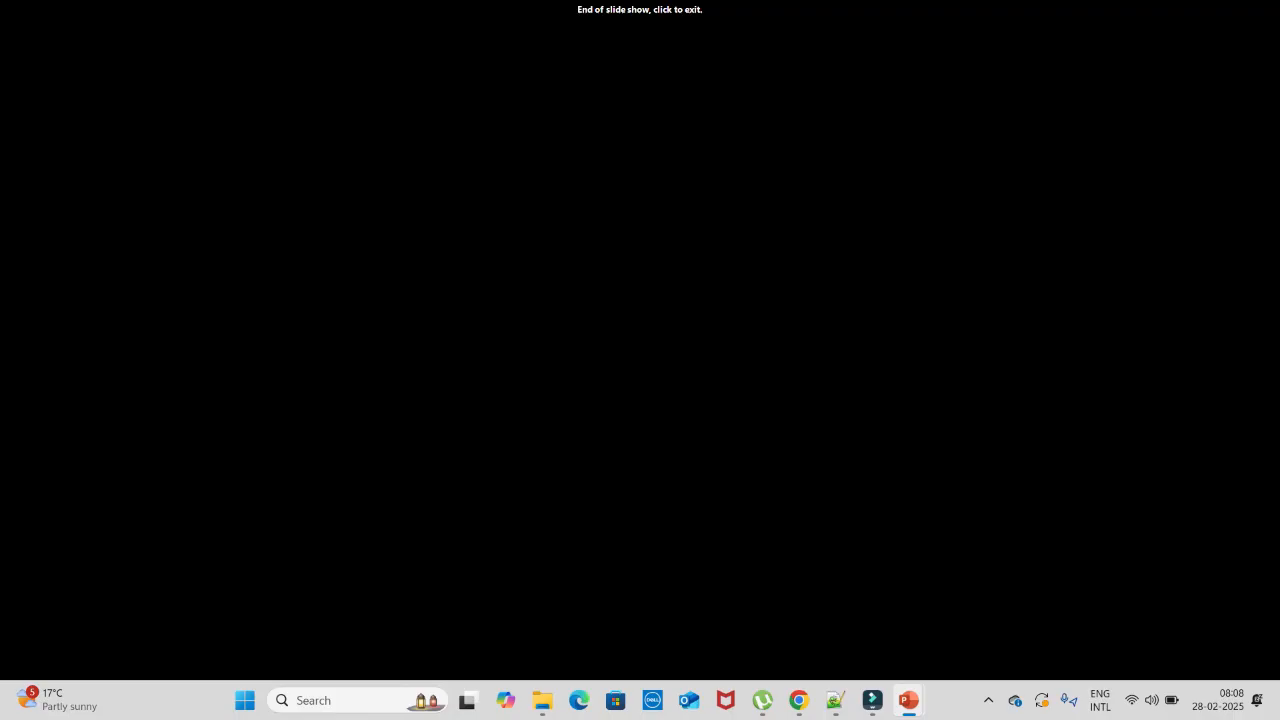
- Leave the PowerPoint slide show for the Chrome window showing Employee and Department in Schema Builder
key(alt+Tab)
key(alt+Tab)
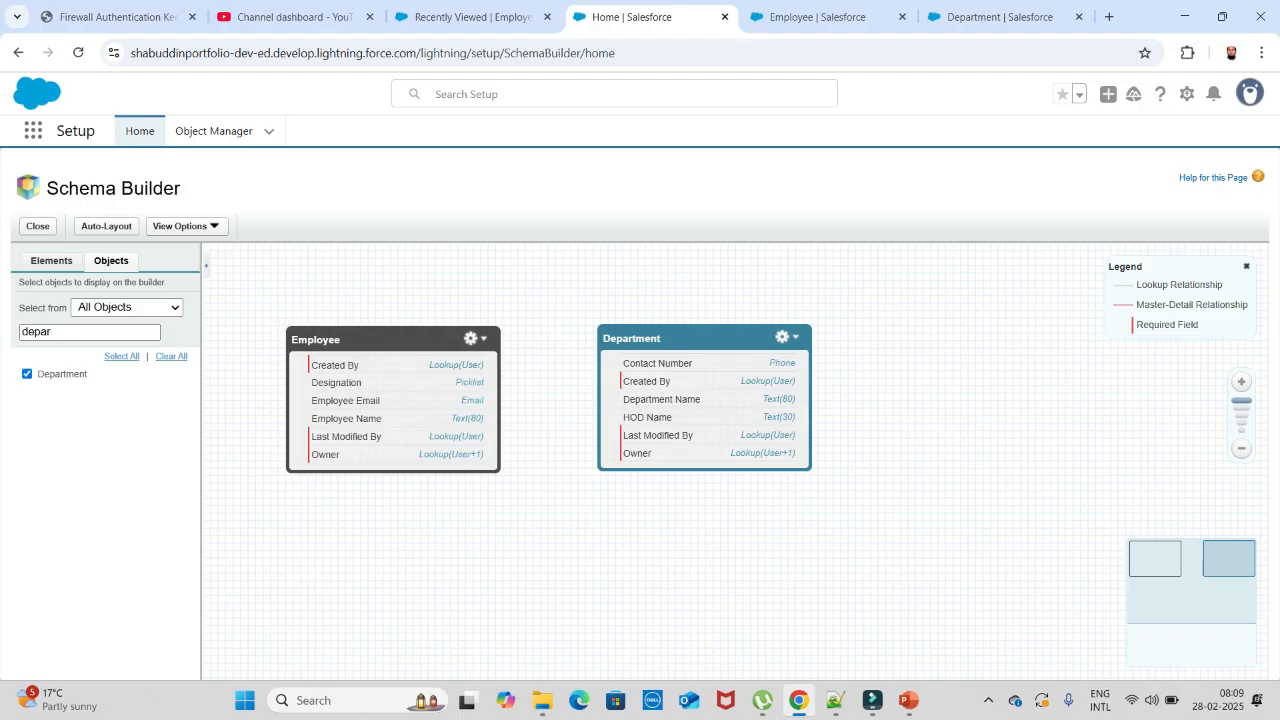
- Cycle through the browser tabs and land on Employee__c's Details page in Object Manager
key(ctrl+Tab)
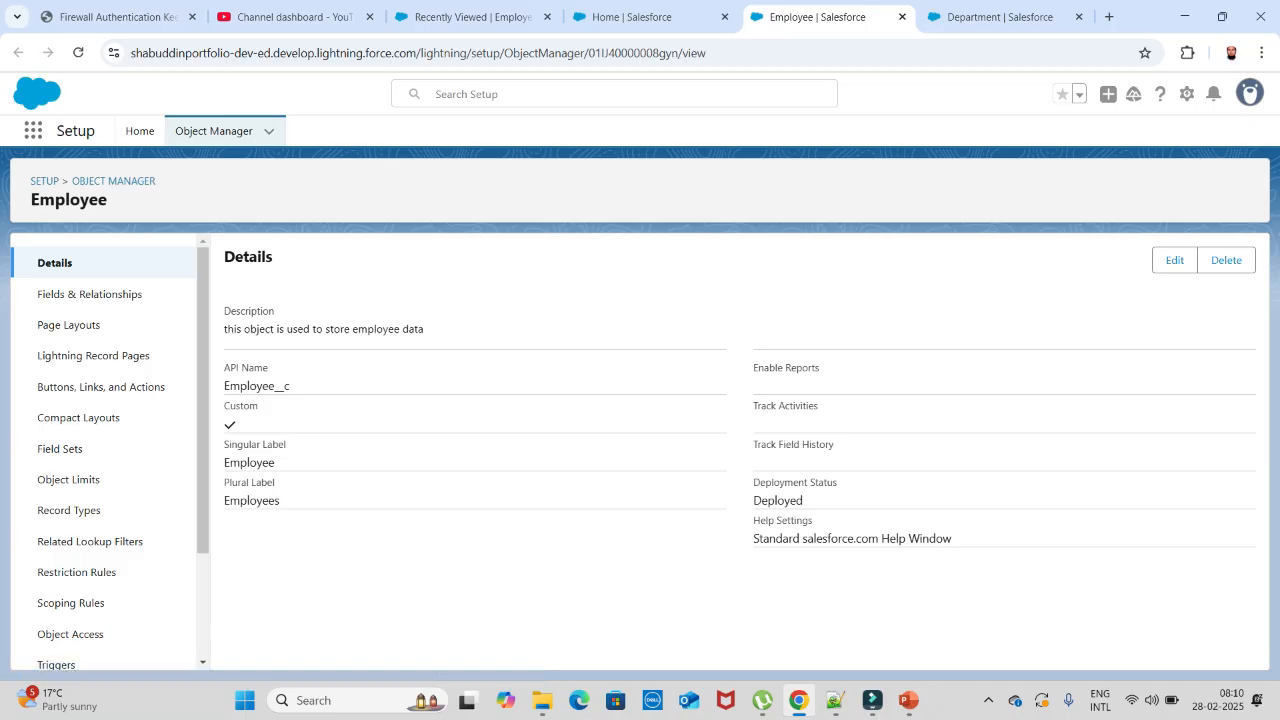
click(470, 17)
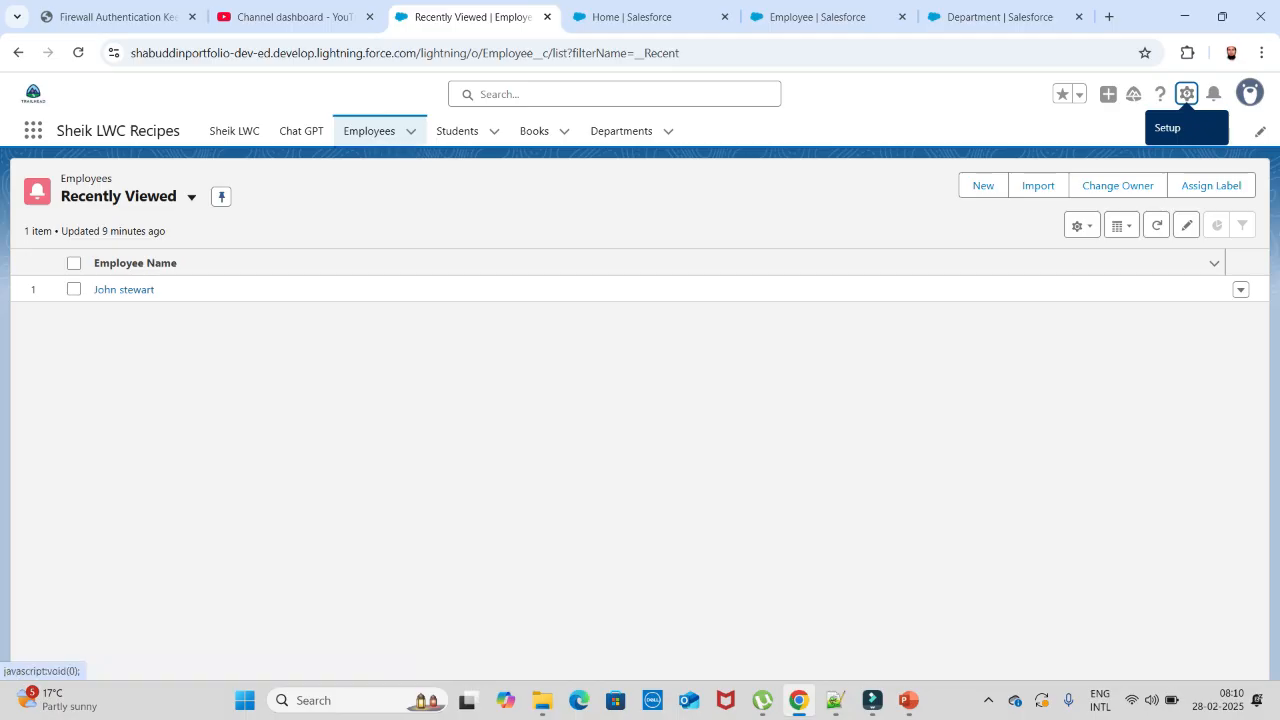
click(1186, 93)
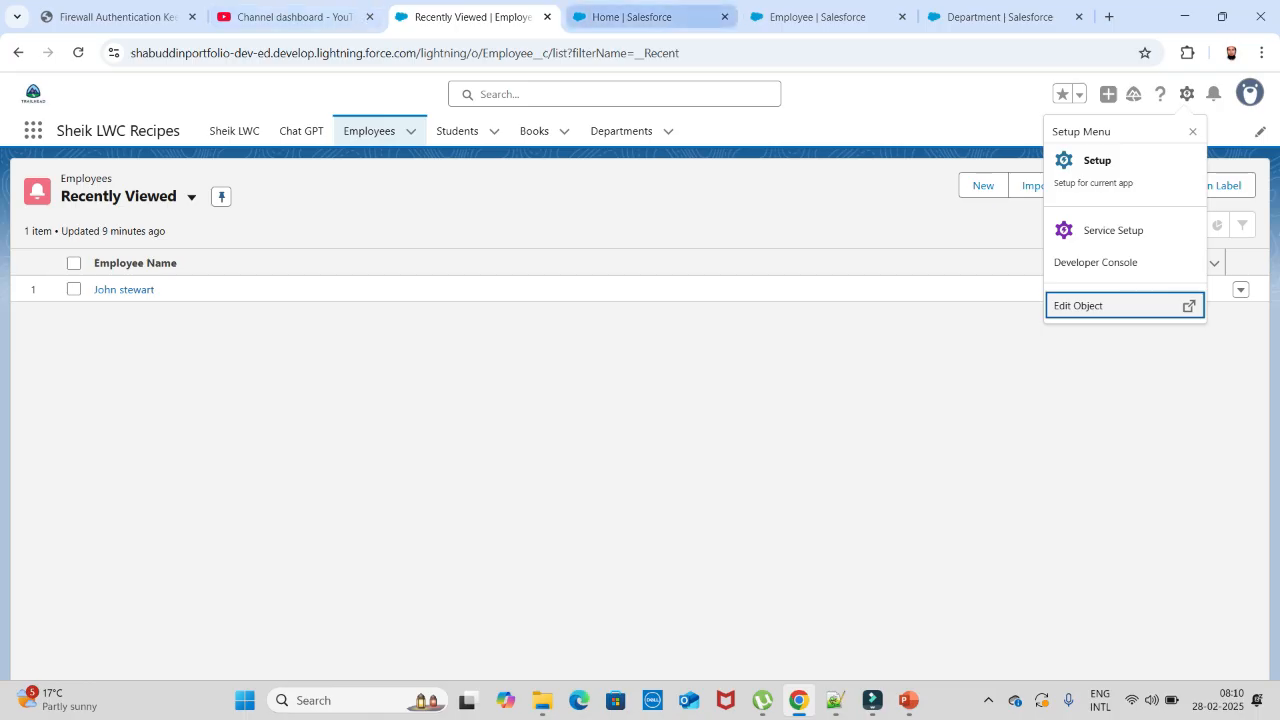
click(640, 16)
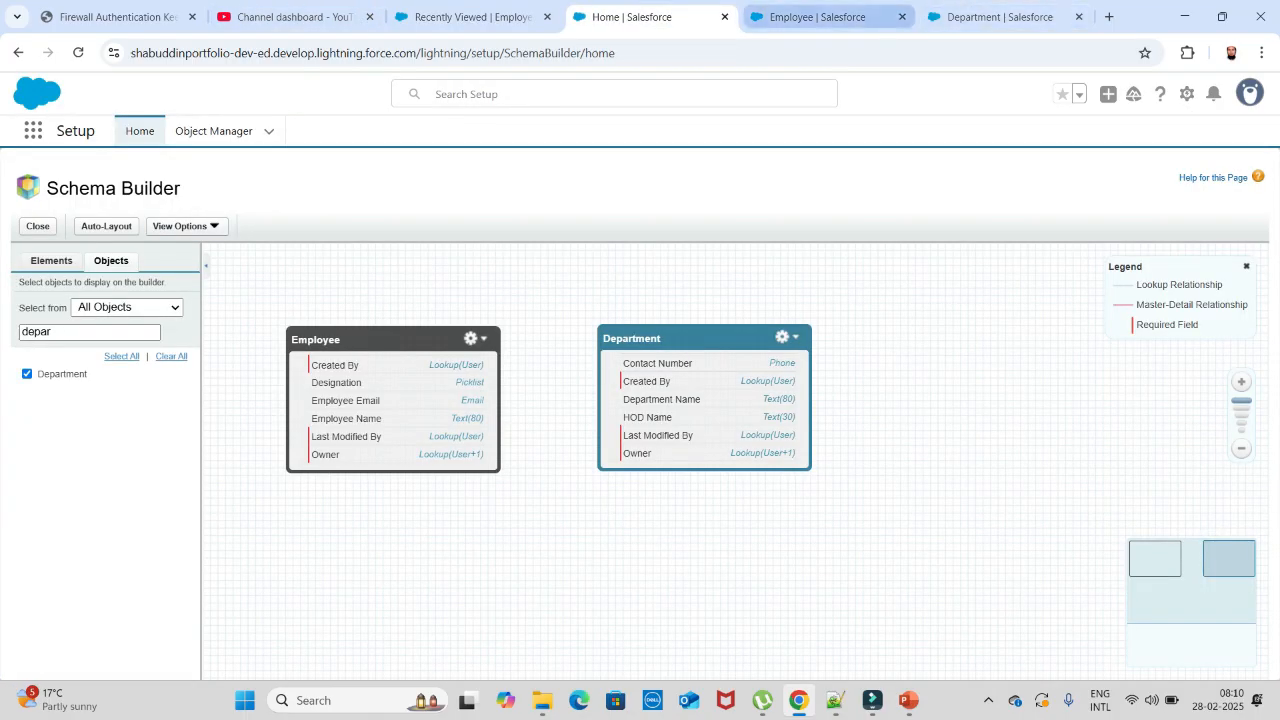
click(817, 16)
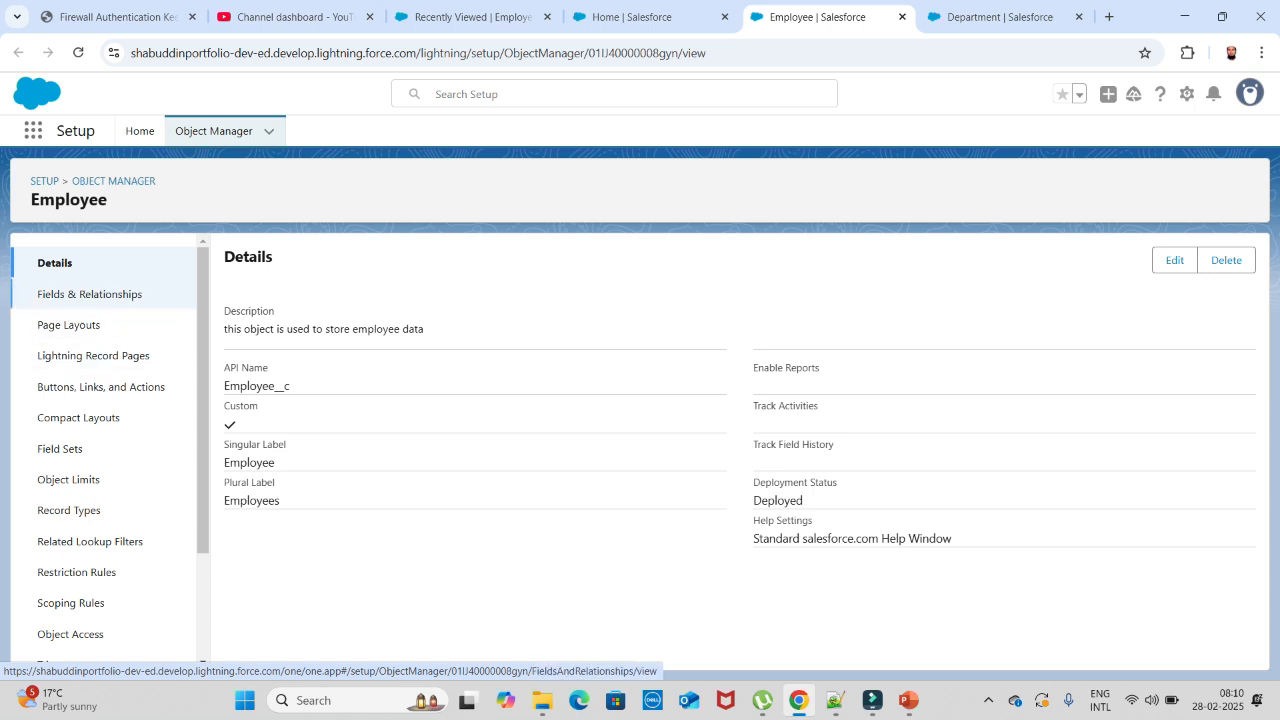
- Start a new field from Employee's Fields & Relationships list, reloading the slow new-field page
click(89, 294)
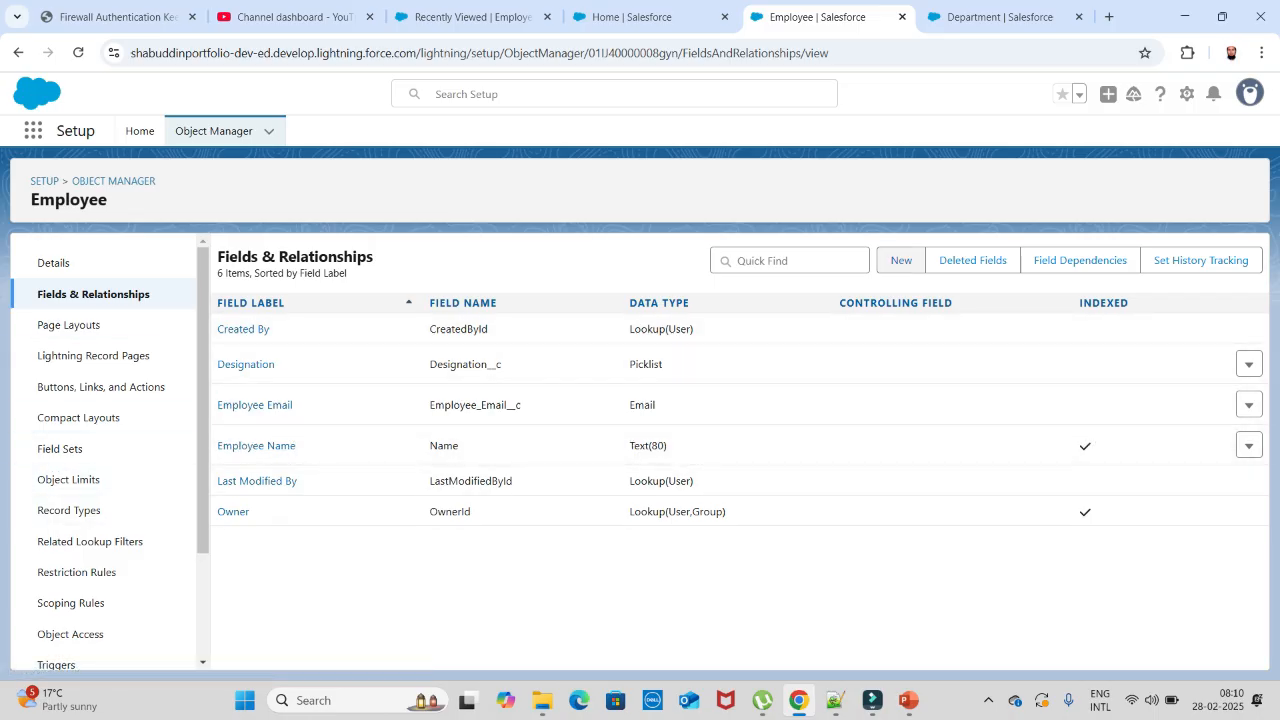
click(901, 260)
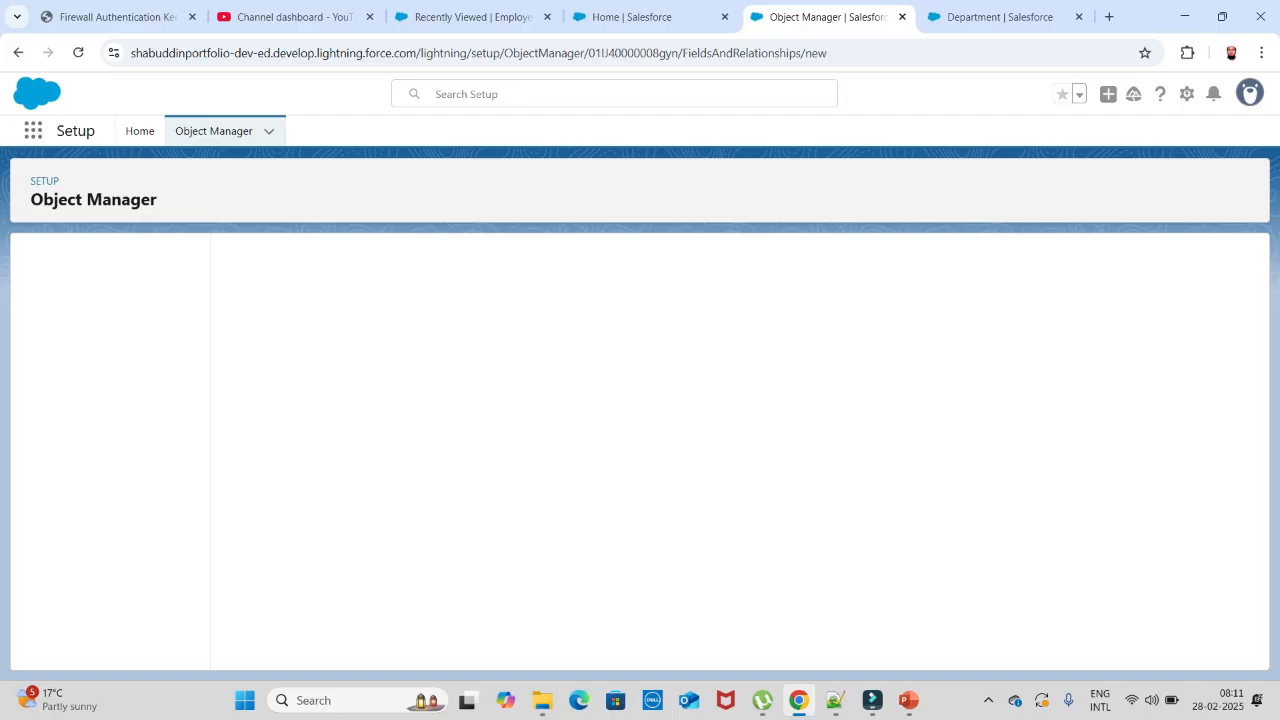
click(78, 52)
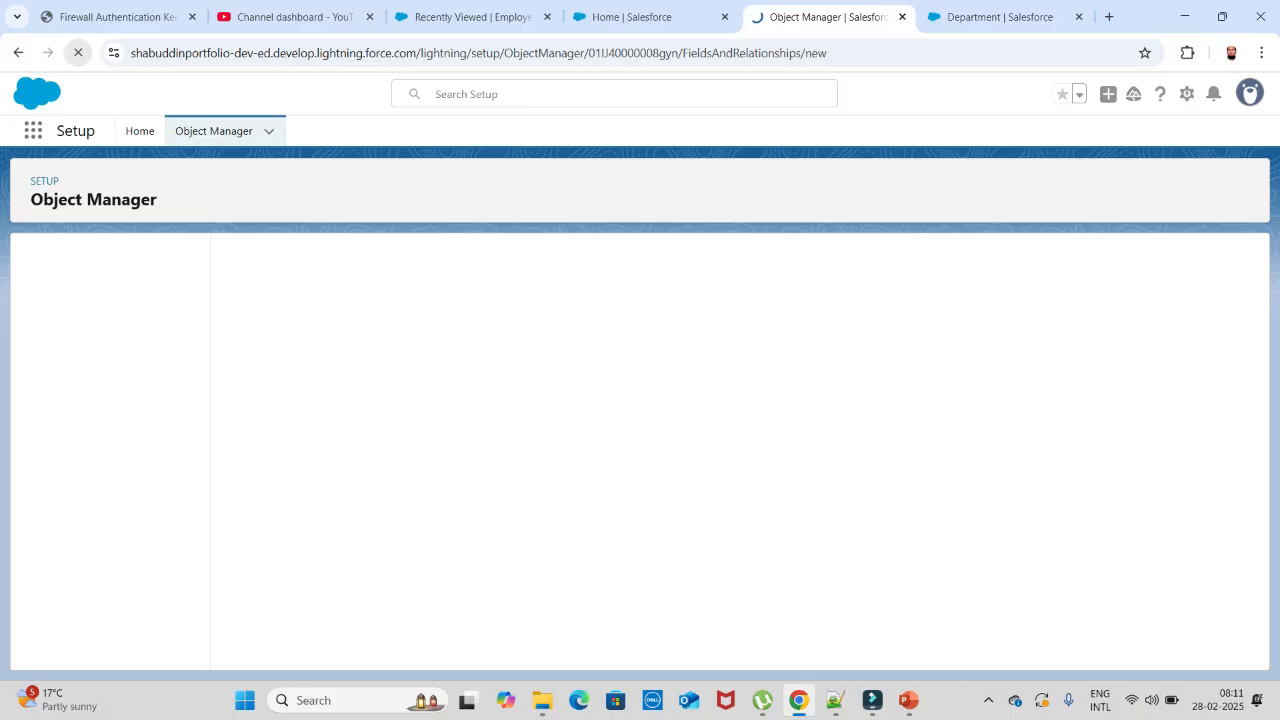
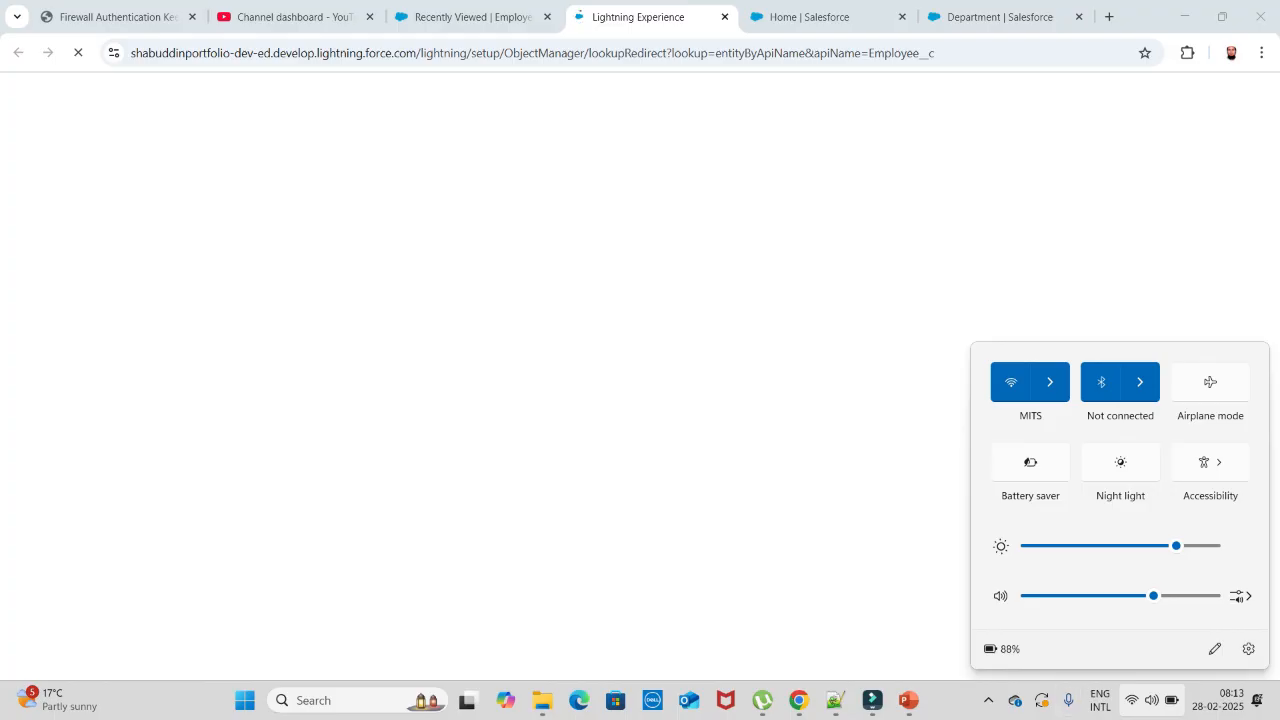
- Toggle Wi-Fi off and on, reconnect to Galaxy F15 5G 6704, and return to Salesforce
click(1050, 382)
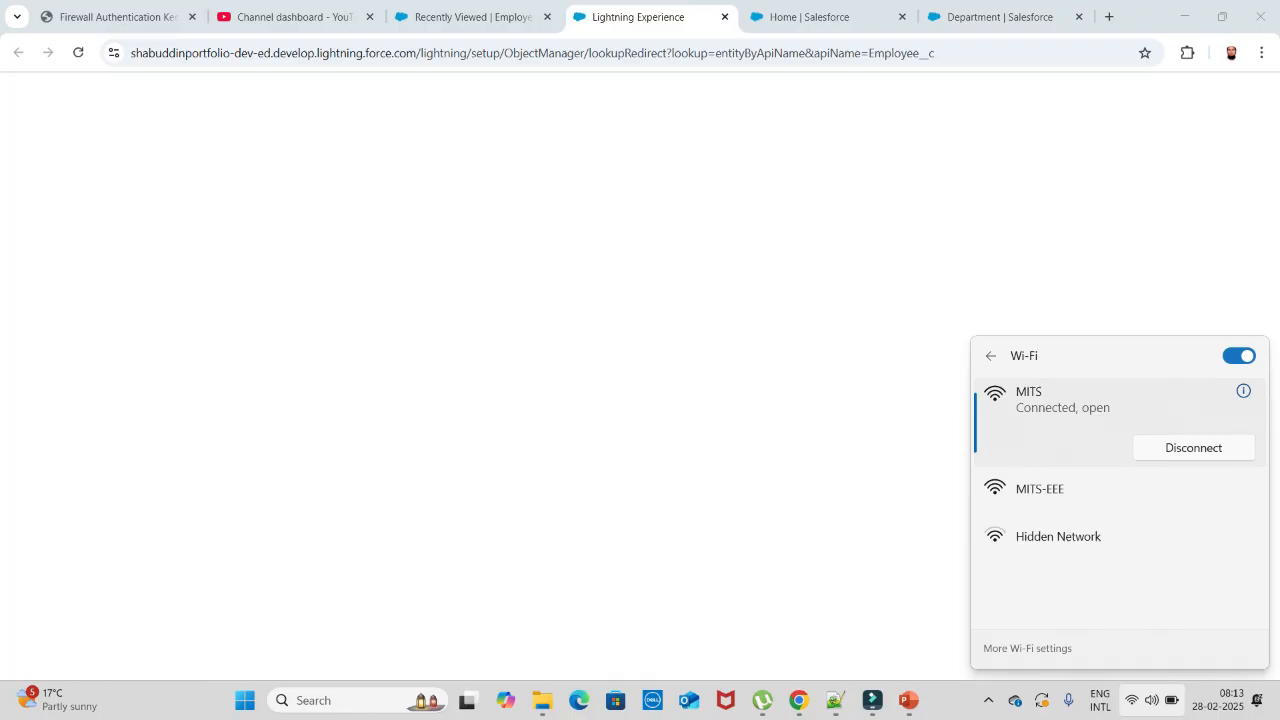
click(1239, 356)
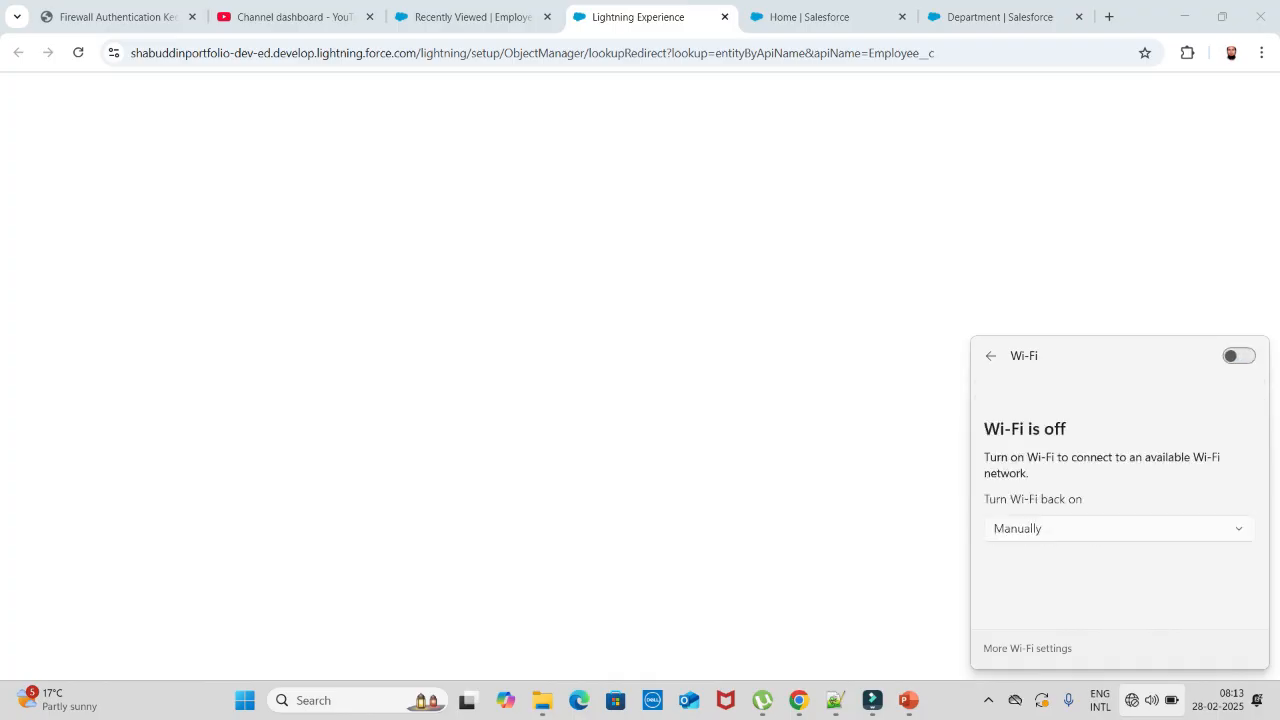
click(1239, 356)
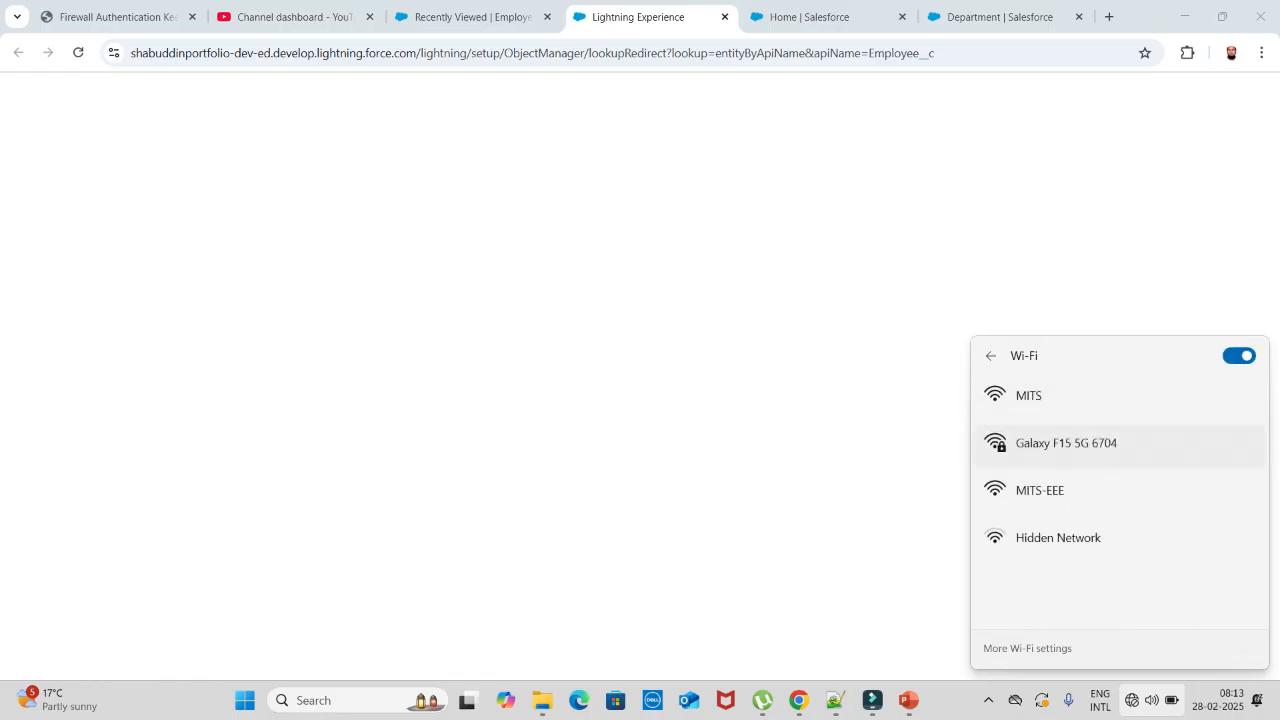
click(1060, 440)
click(1194, 521)
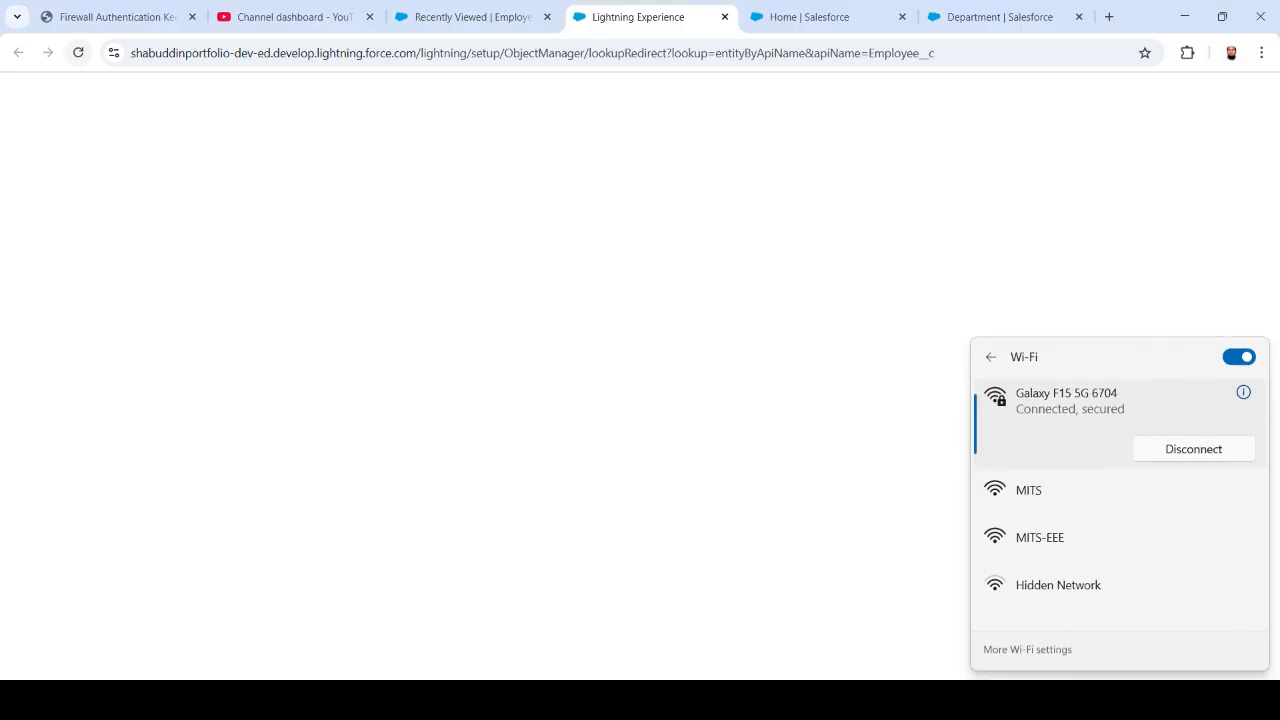
click(78, 53)
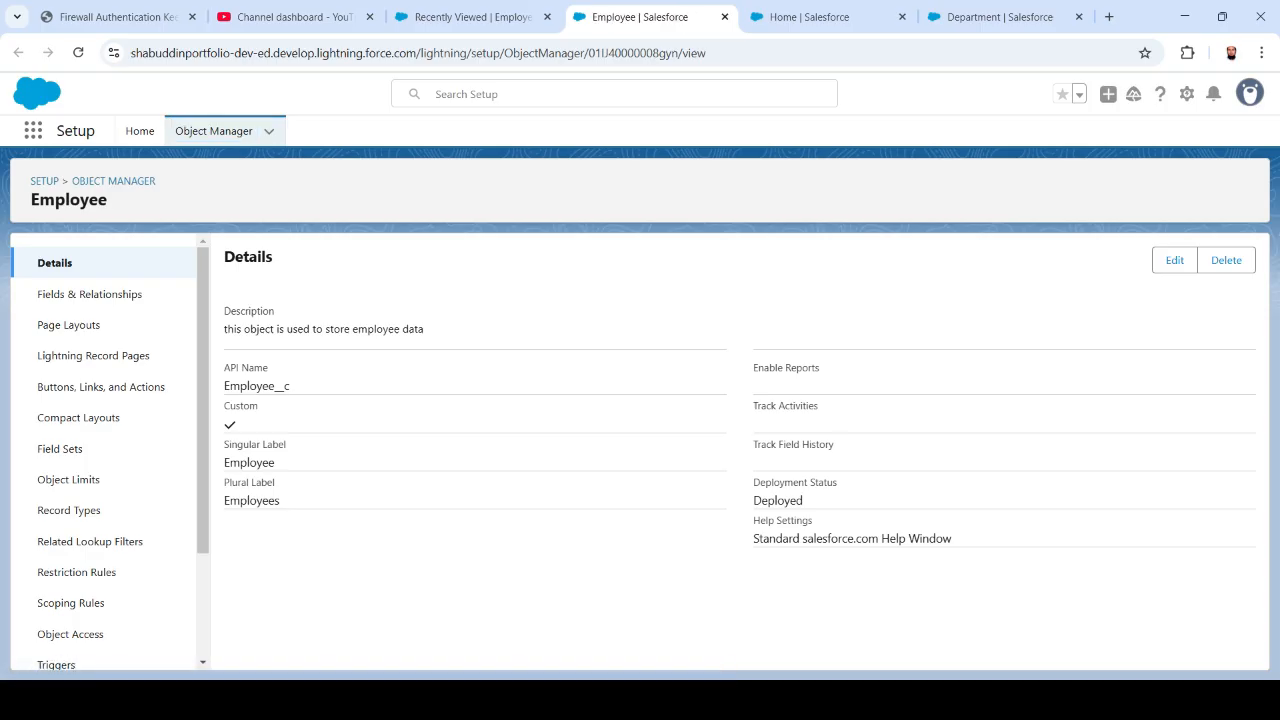
- Begin a new Employee field from Fields & Relationships with Lookup Relationship as its data type
click(89, 294)
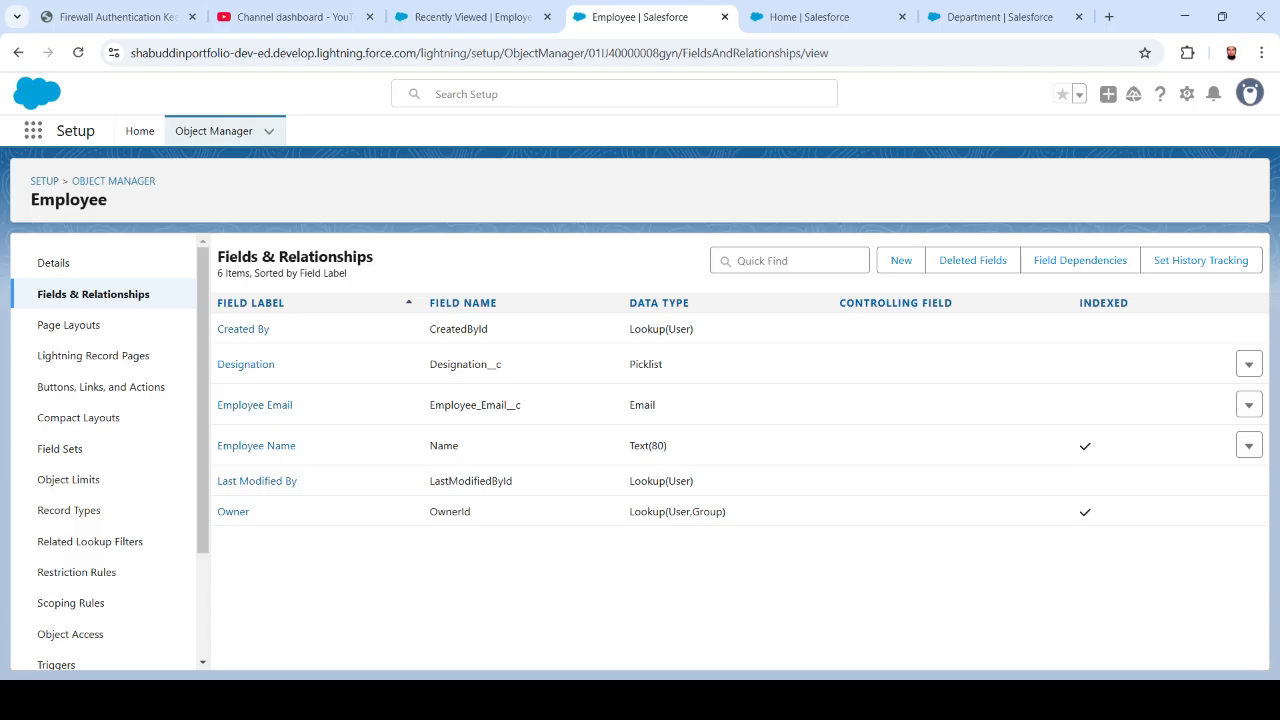
click(901, 260)
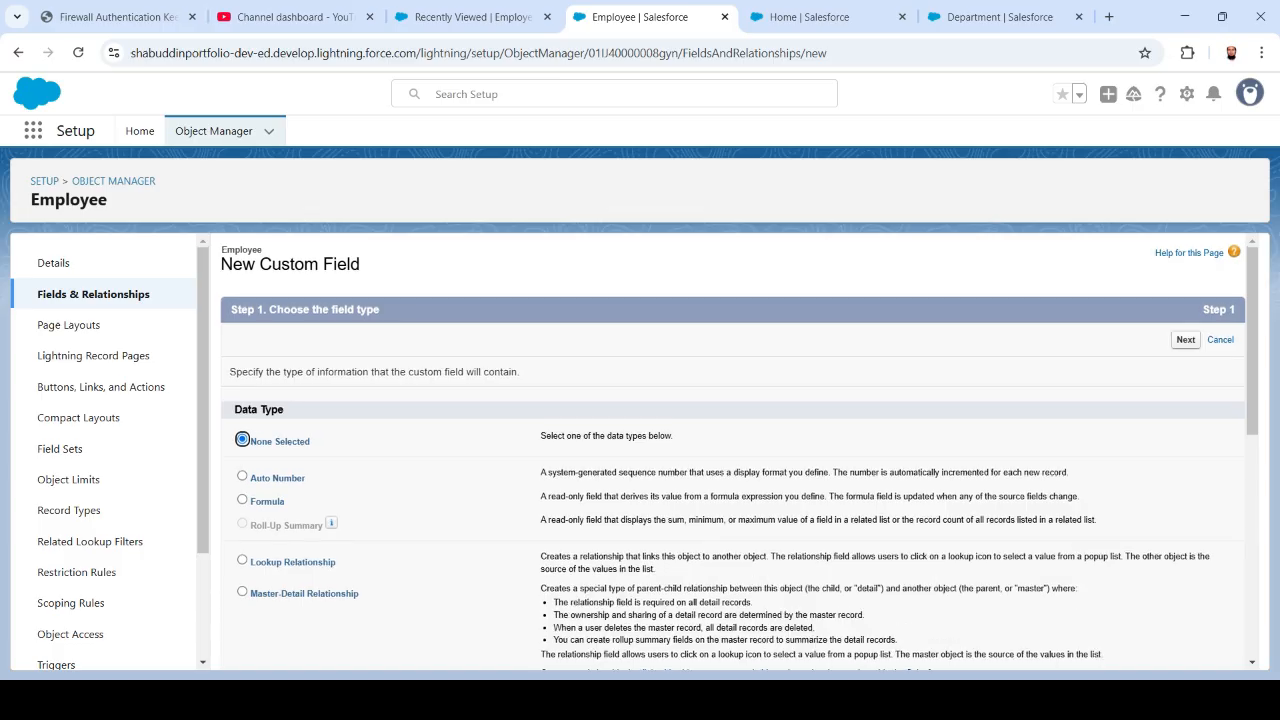
scroll(733, 455, down, 1)
scroll(733, 455, down, 2)
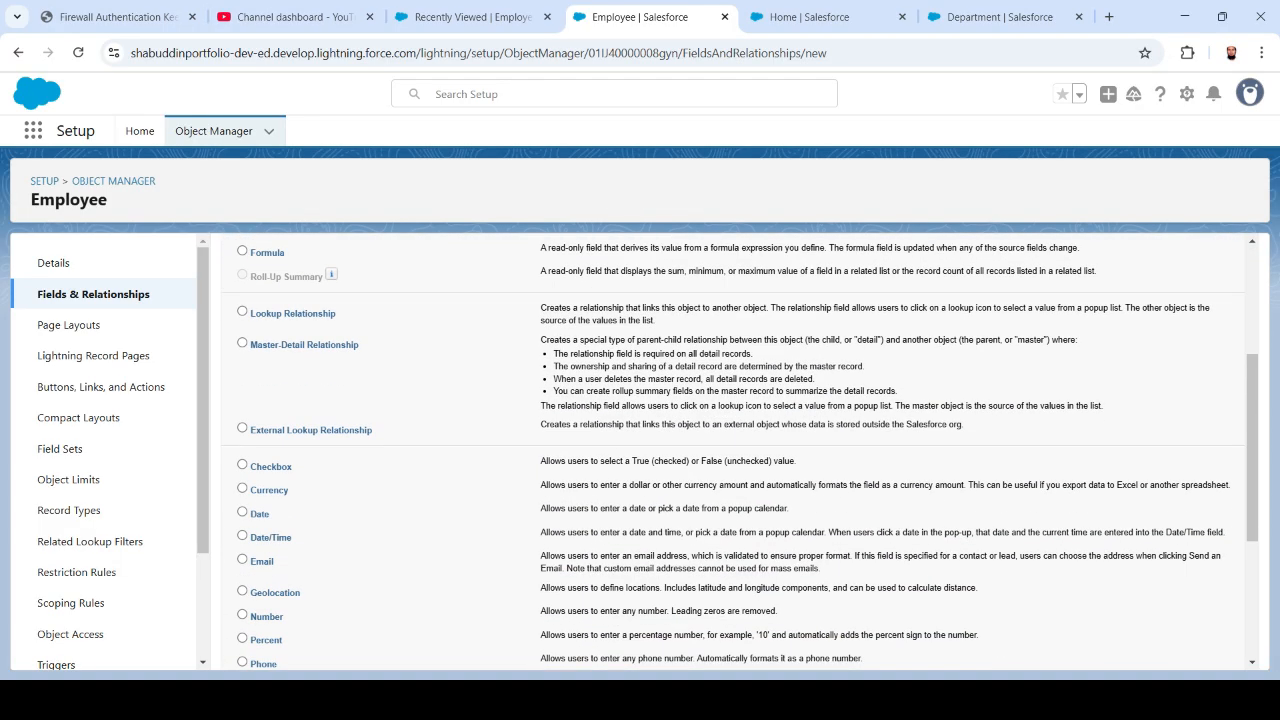
scroll(733, 455, up, 1)
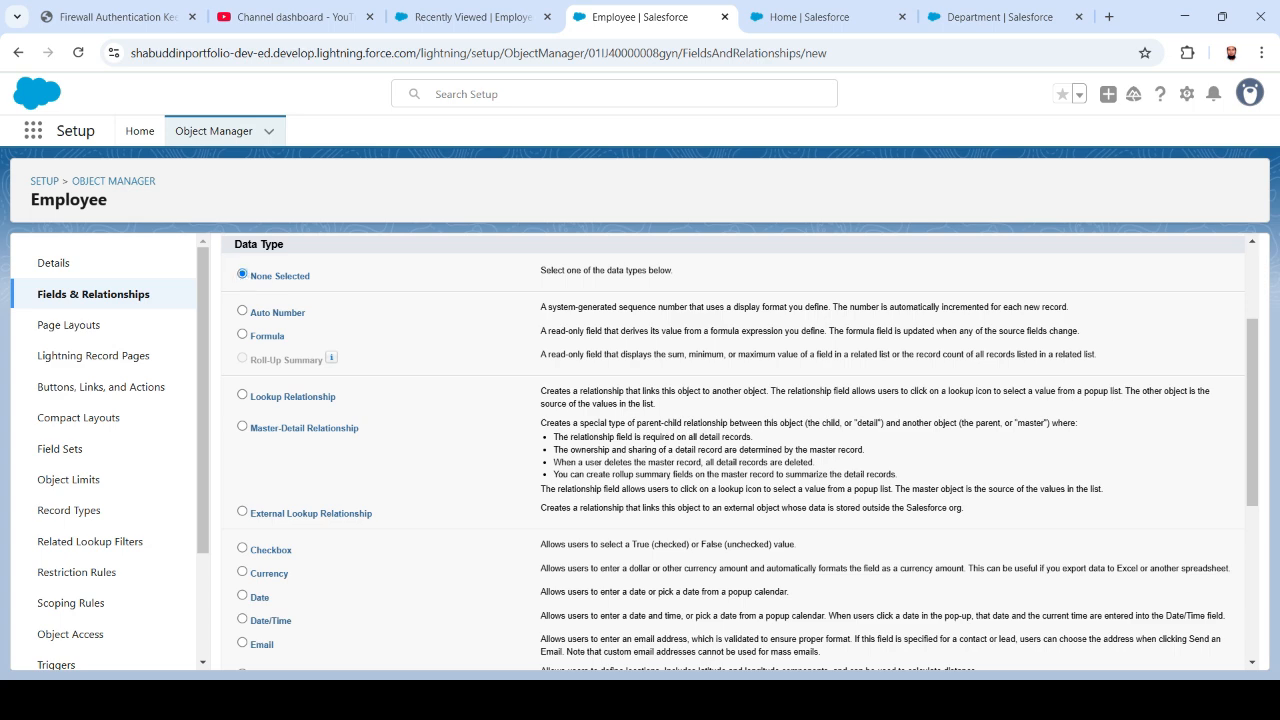
click(242, 395)
scroll(740, 450, up, 3)
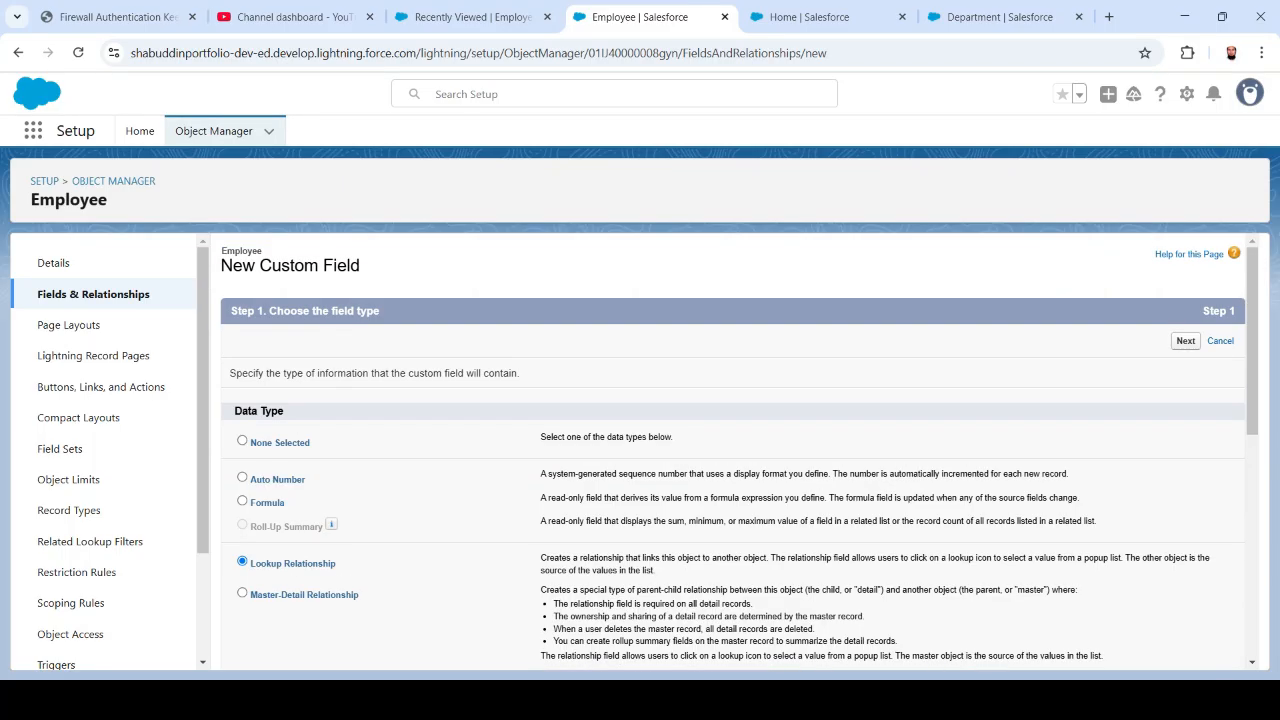
scroll(740, 450, down, 4)
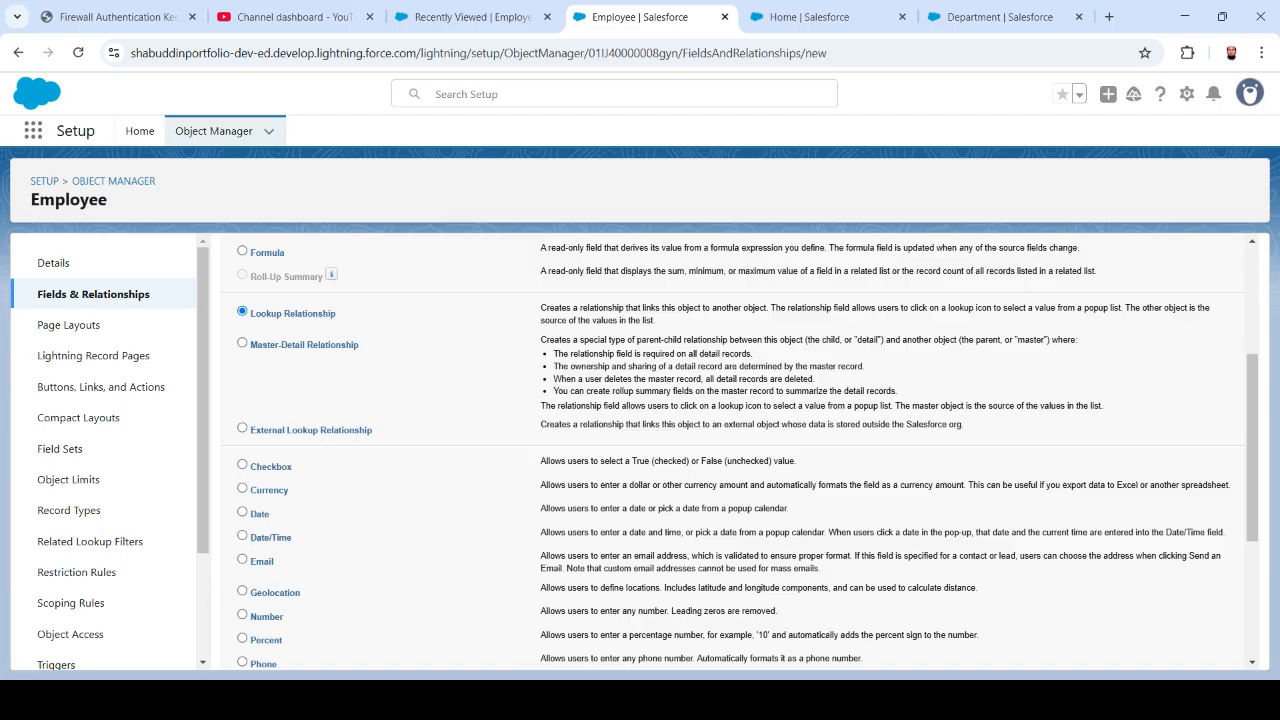
scroll(739, 450, up, 3)
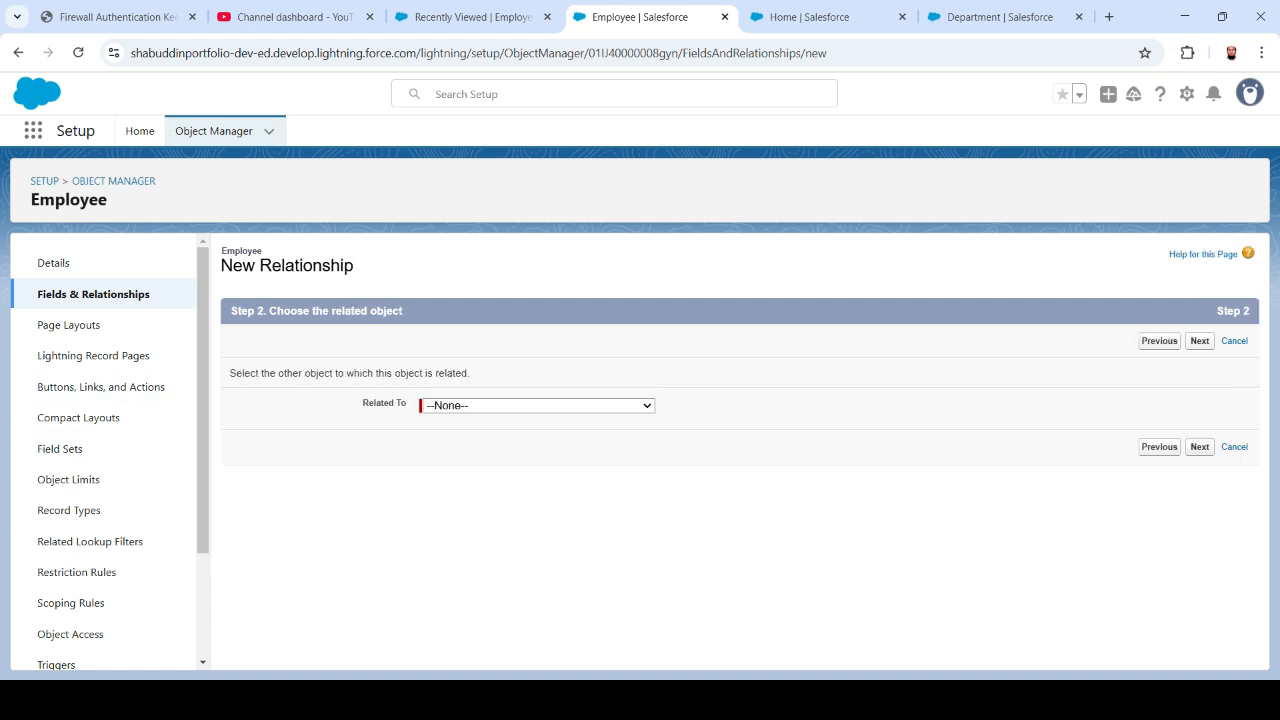
- Set the lookup's Related To object to Department and advance to the label step
click(537, 405)
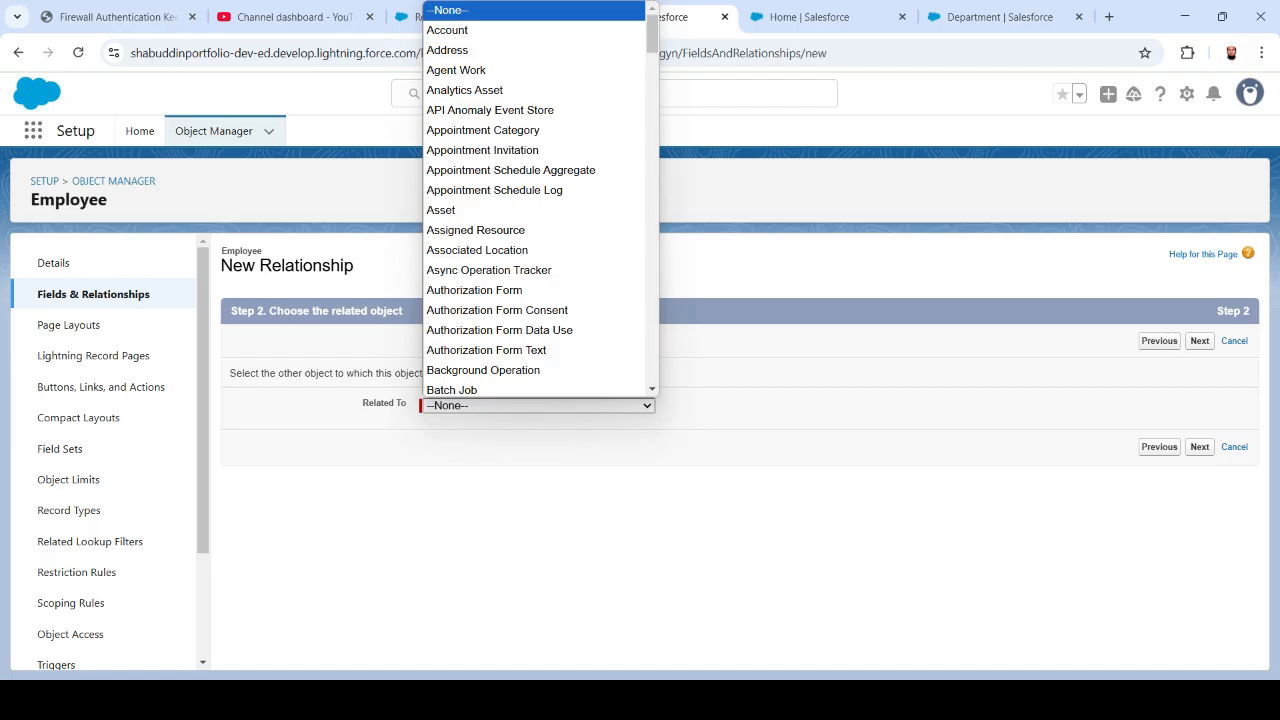
text(dep)
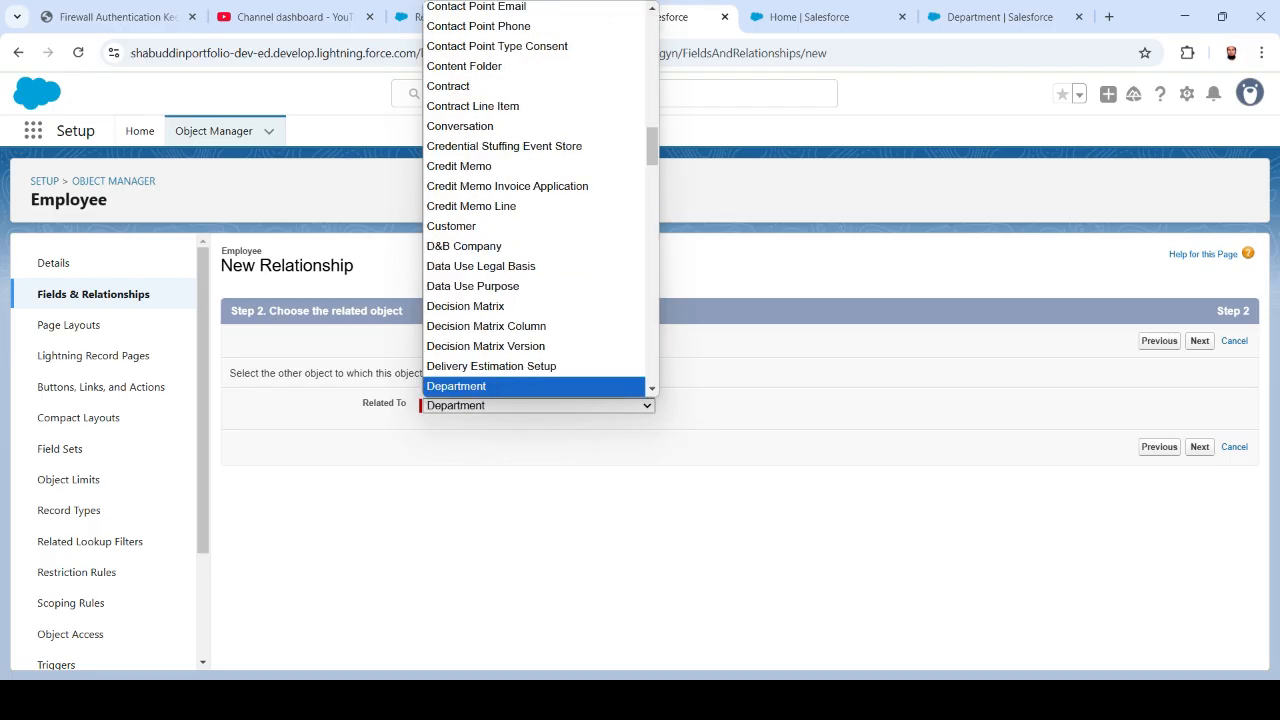
key(Return)
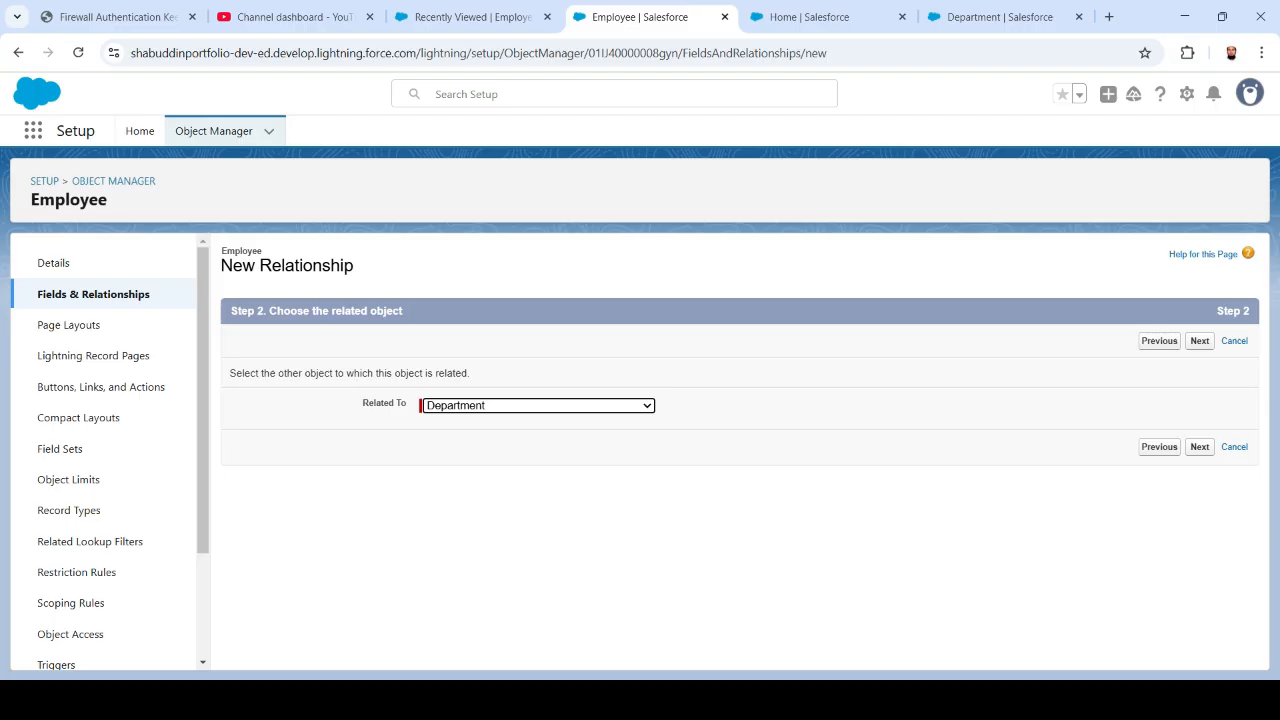
drag(360, 373, 406, 373)
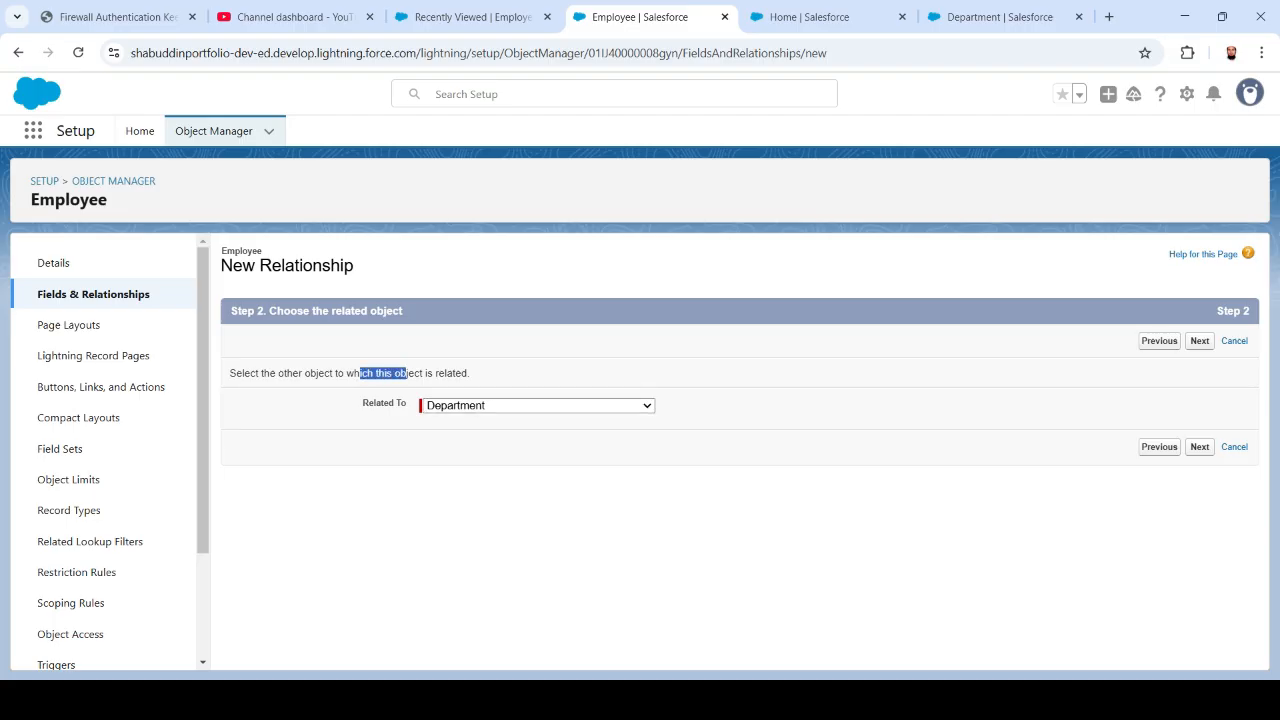
click(1199, 446)
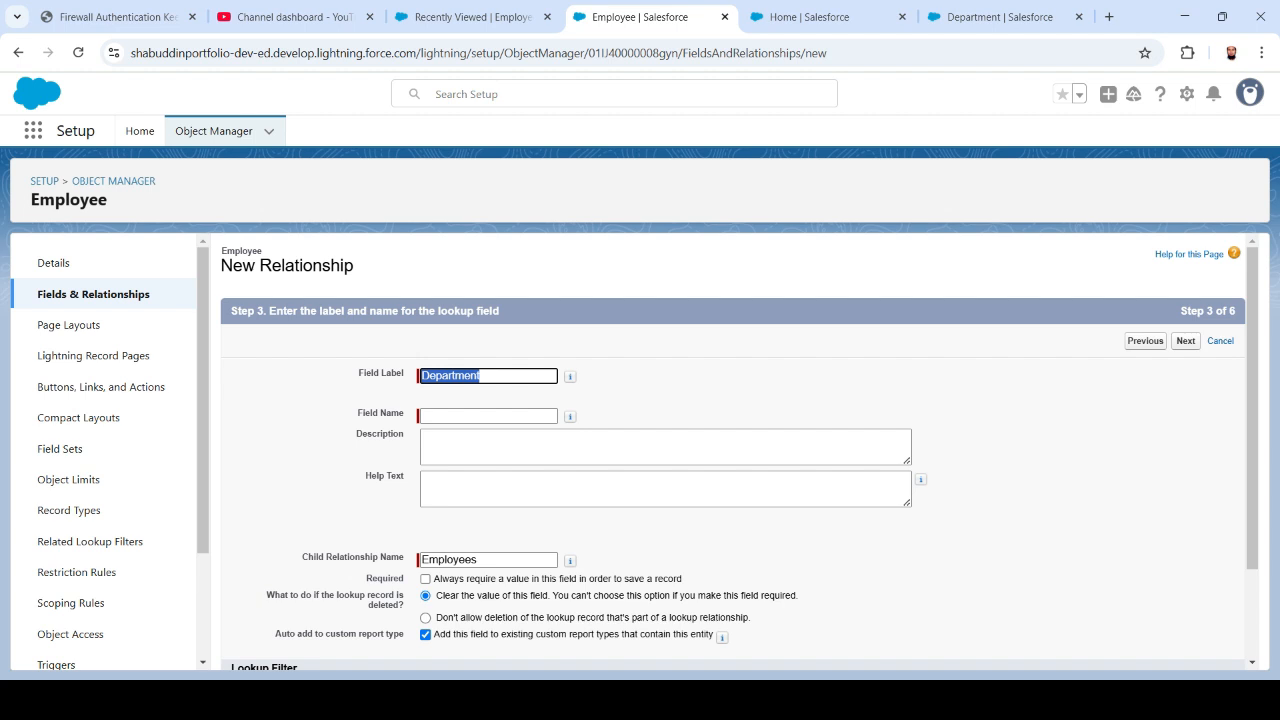
- Keep the Department field label and name, and add the description 'lookup field'
key(Tab)
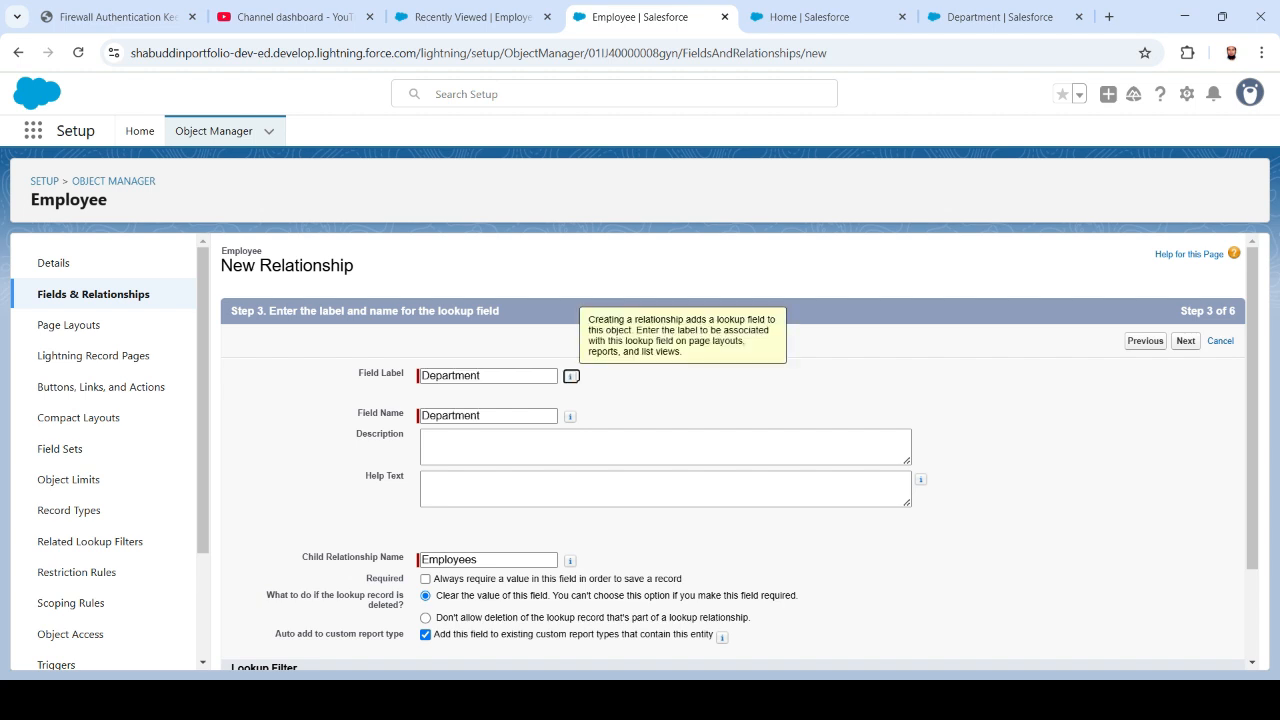
click(665, 447)
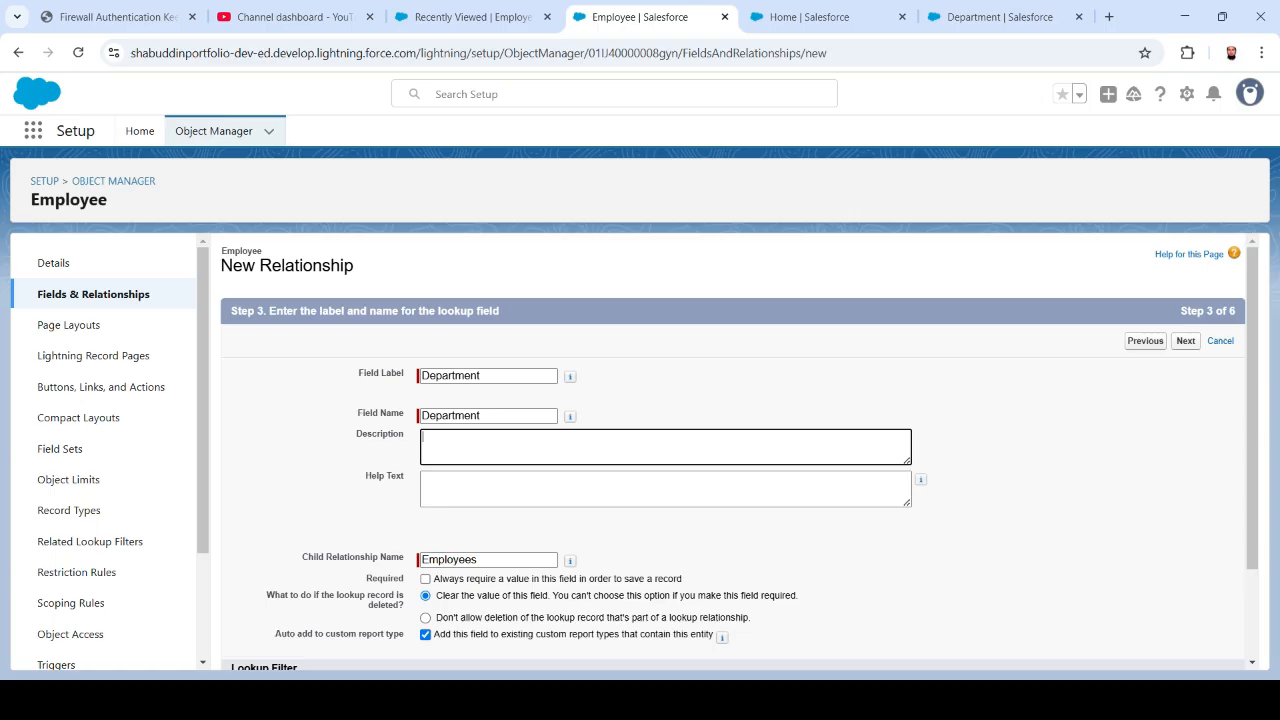
text(lookup field)
scroll(739, 454, down, 2)
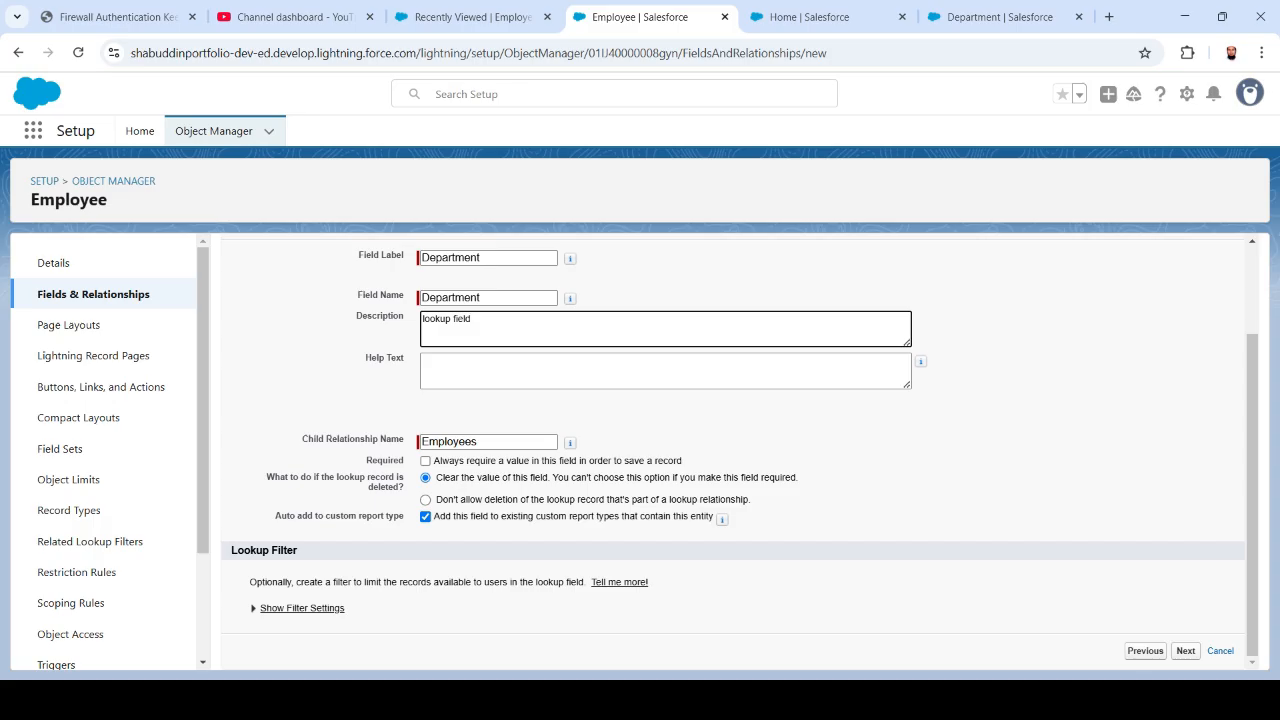
click(1186, 651)
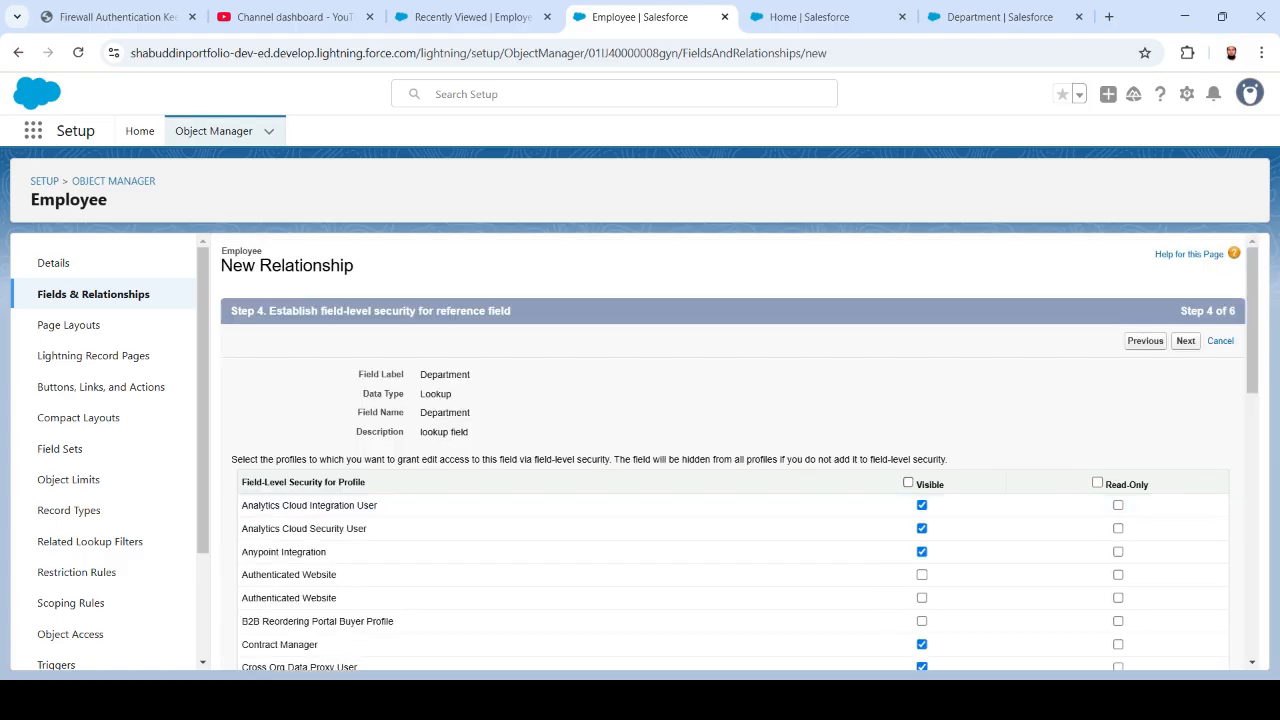
- Save the Department lookup visible to all profiles, keeping the Employees related list label
click(908, 482)
click(1185, 340)
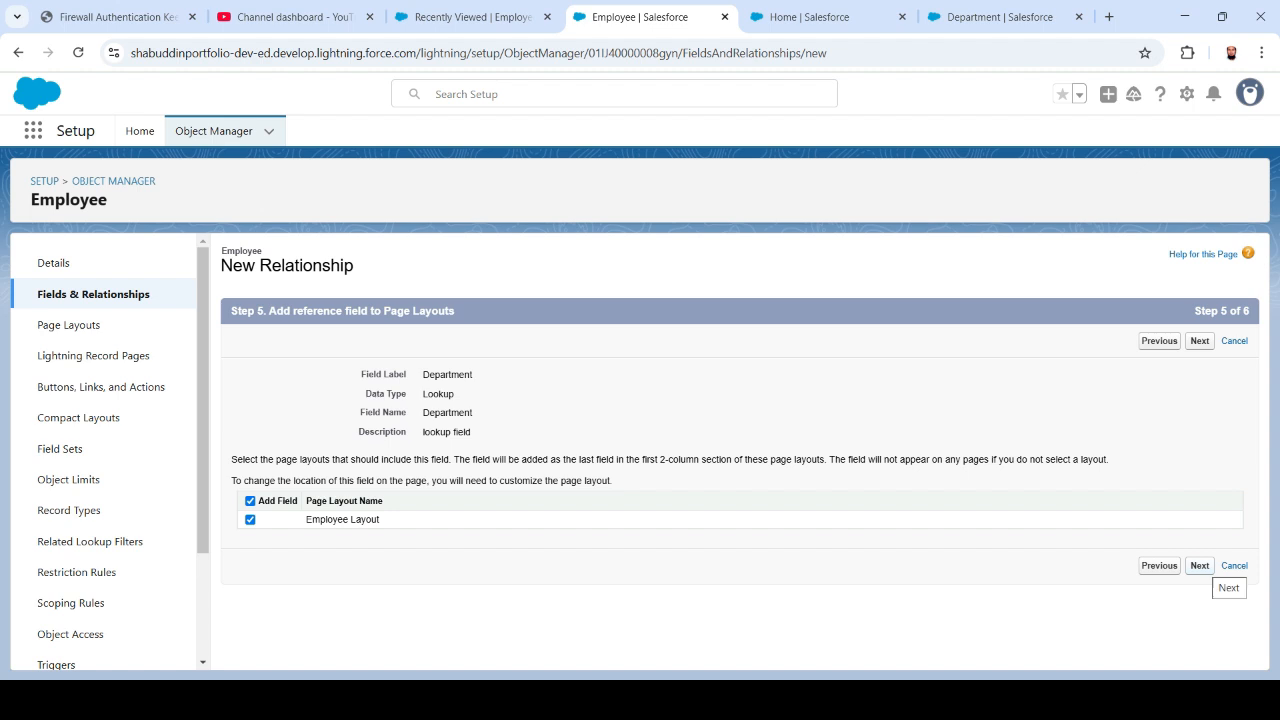
click(1199, 565)
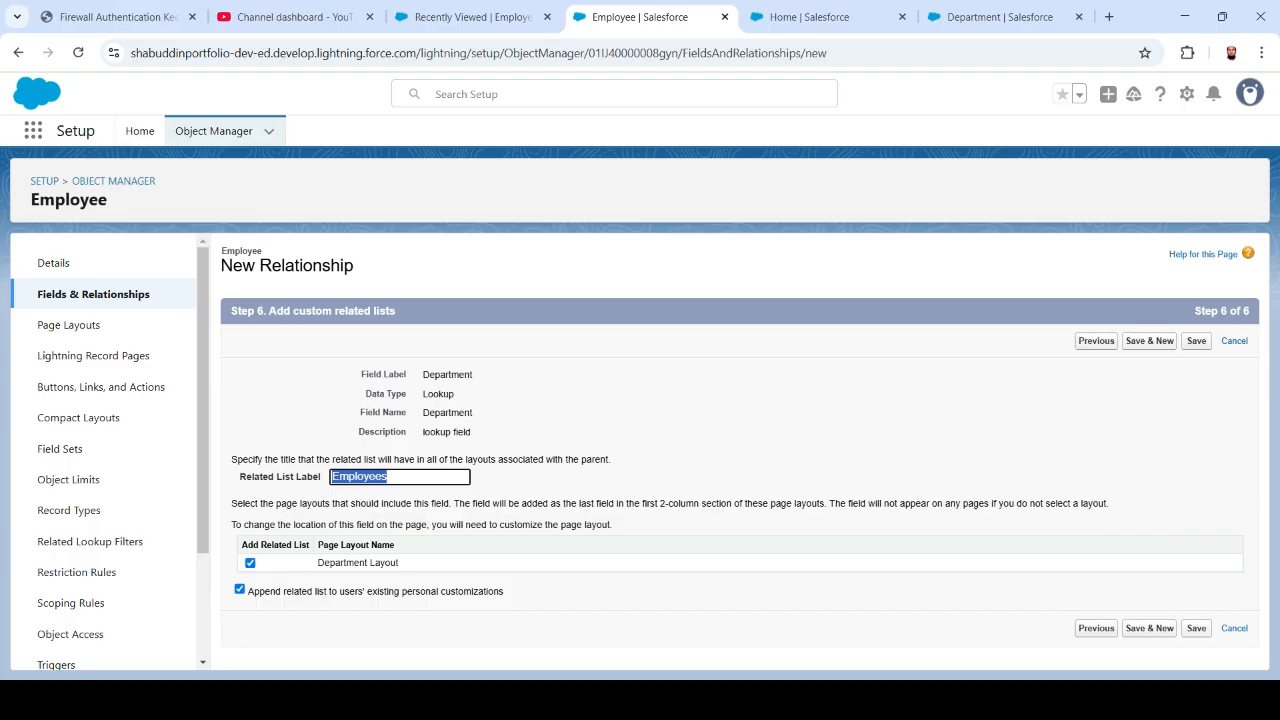
click(1196, 628)
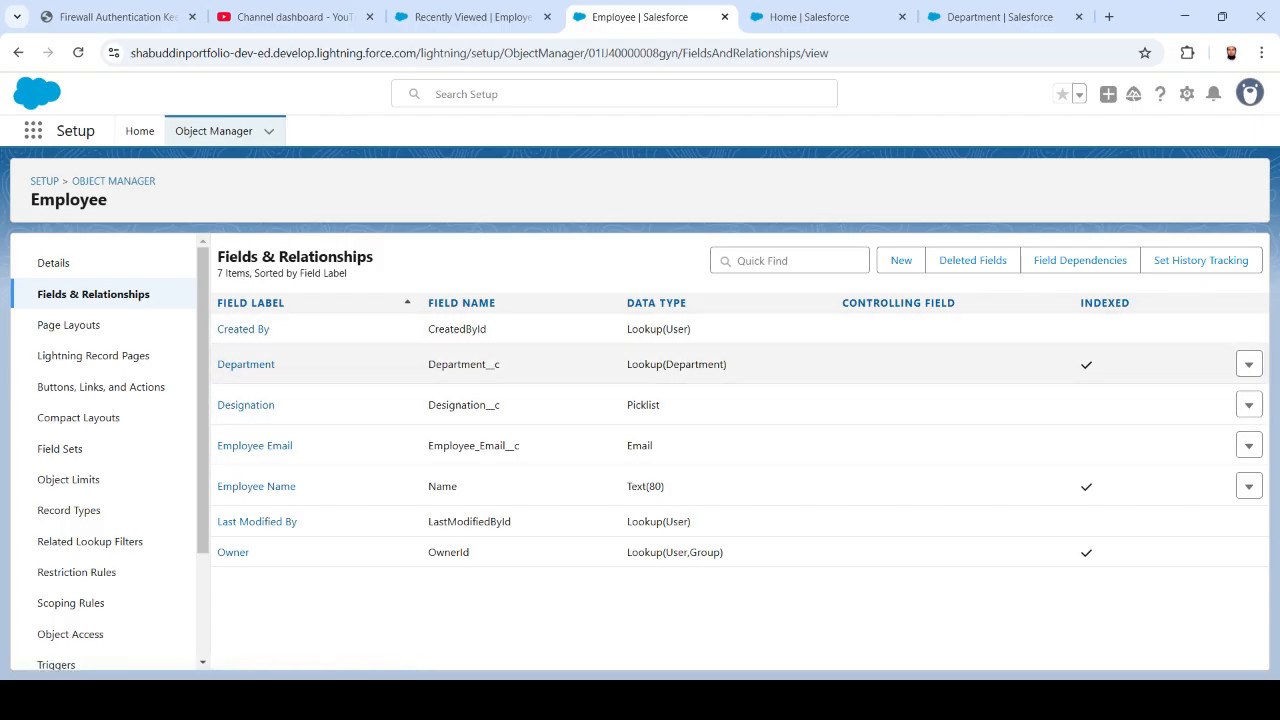
drag(728, 364, 627, 364)
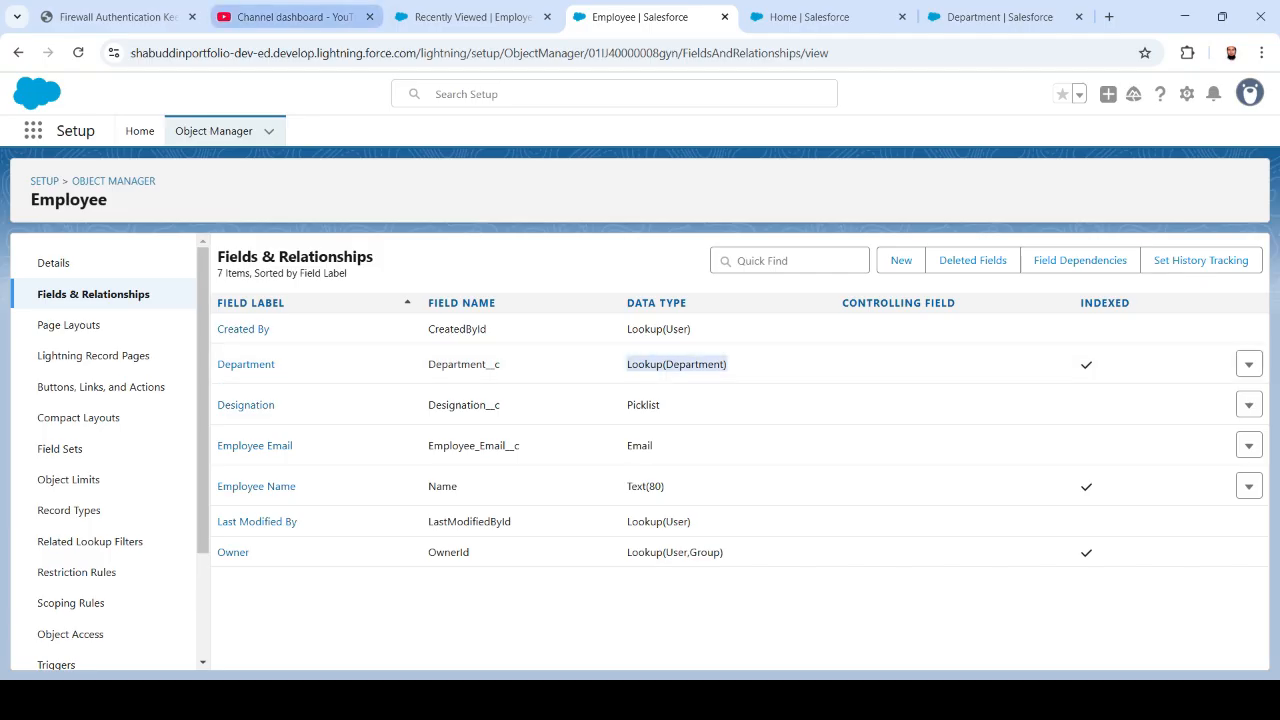
click(470, 17)
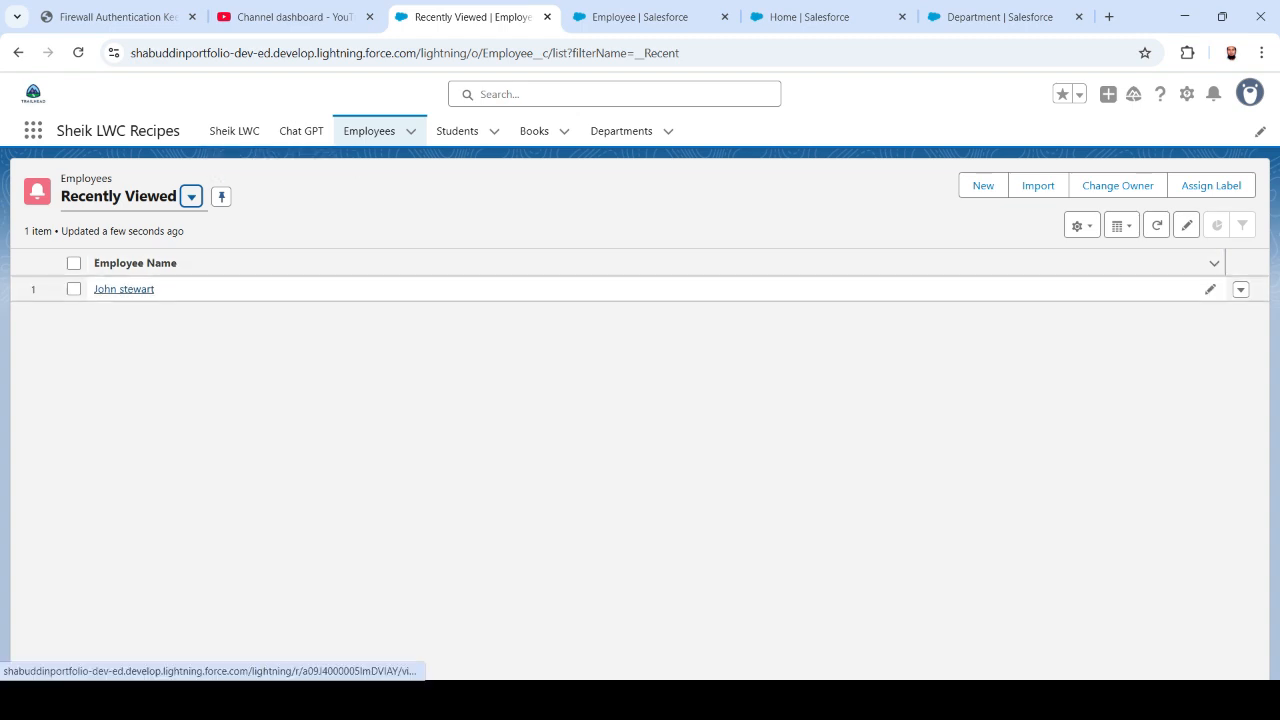
- Open the recently viewed employee's record and reload it so the Department field appears
click(123, 289)
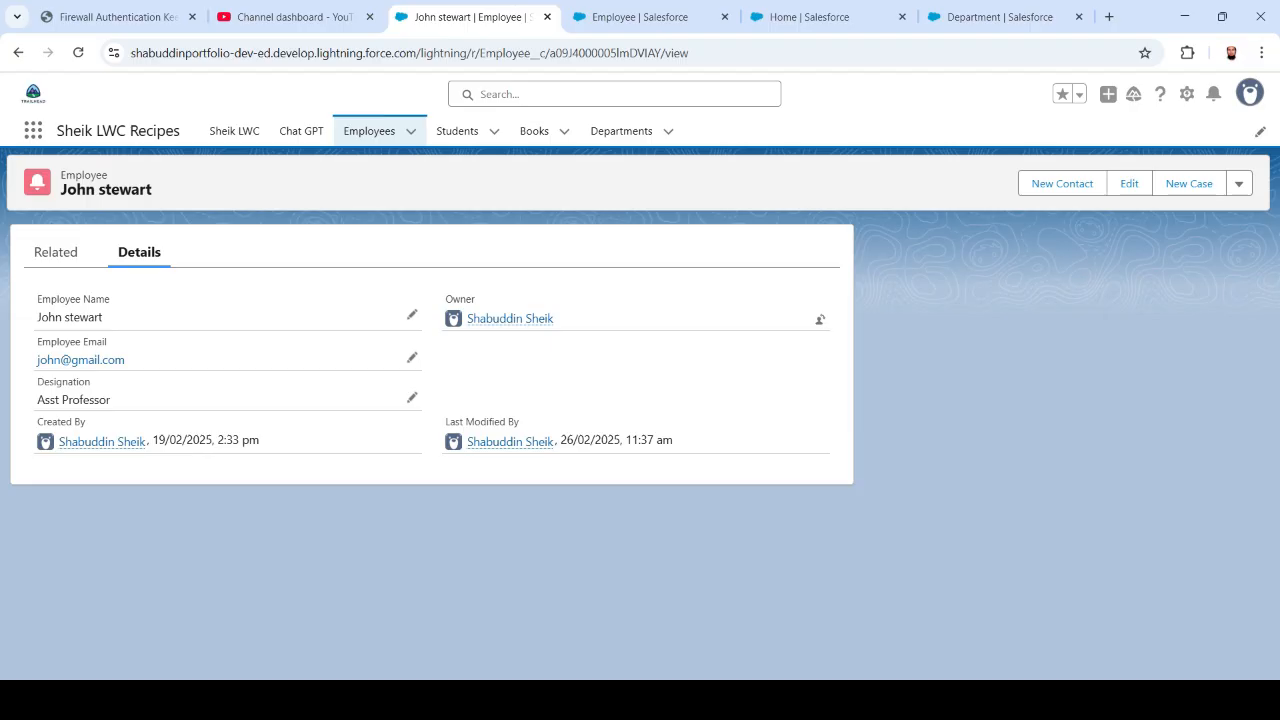
key(F5)
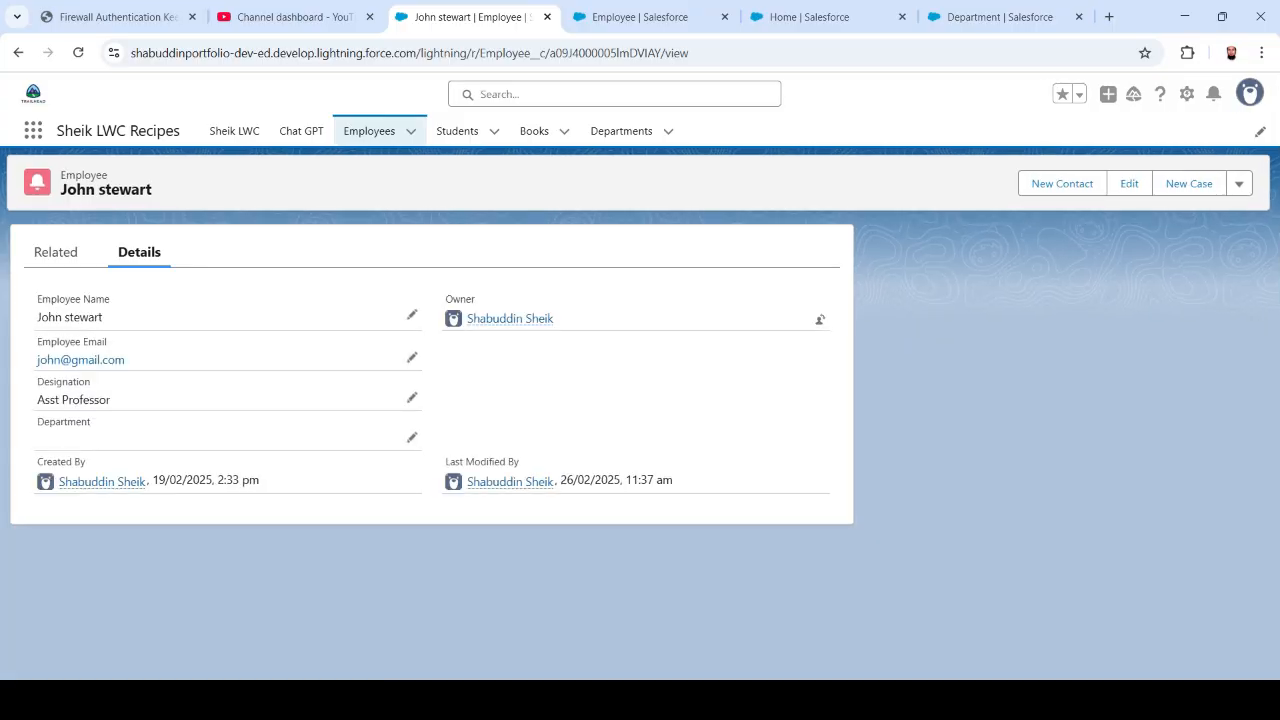
drag(48, 422, 90, 422)
- Set the employee's Department lookup to CSE and save the record
click(412, 437)
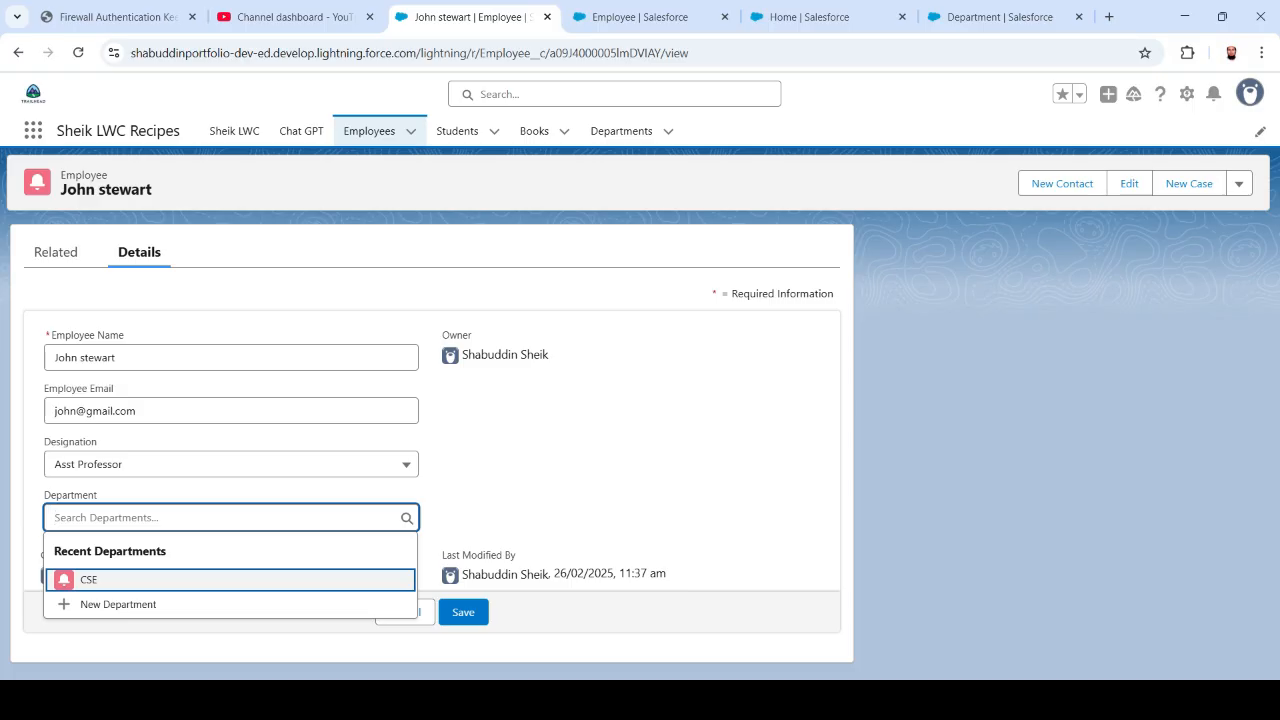
key(Return)
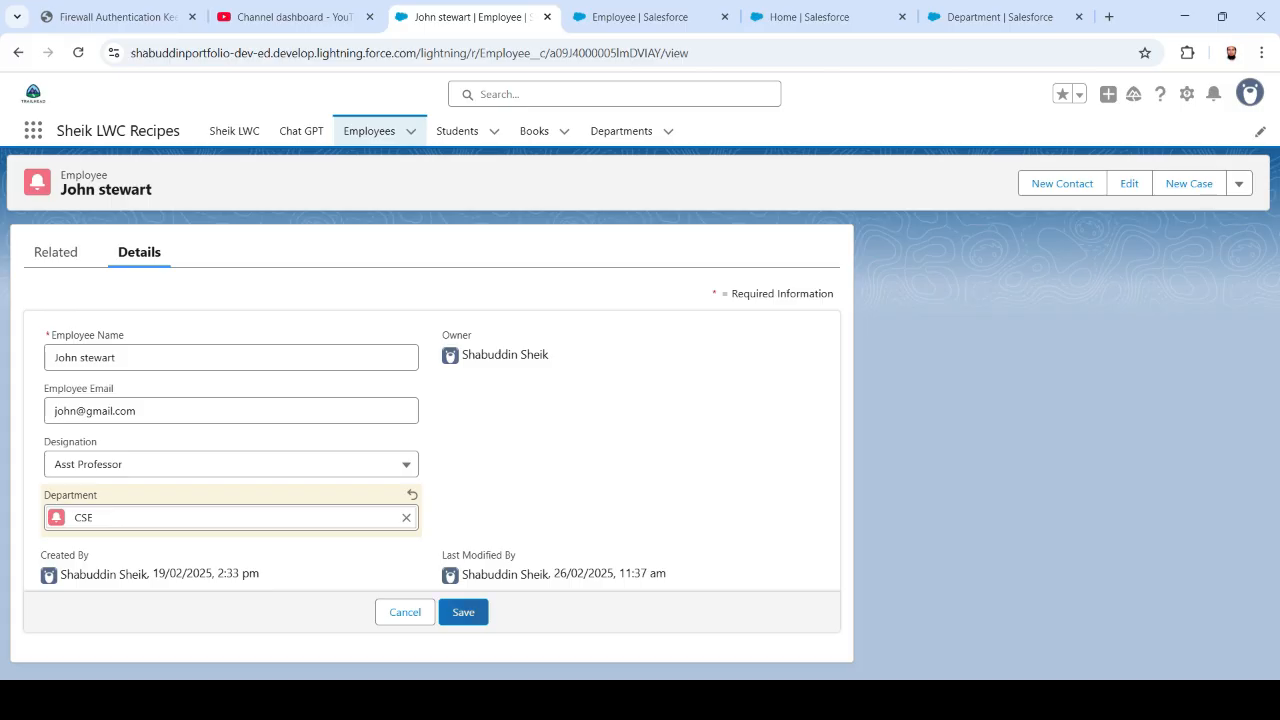
click(463, 612)
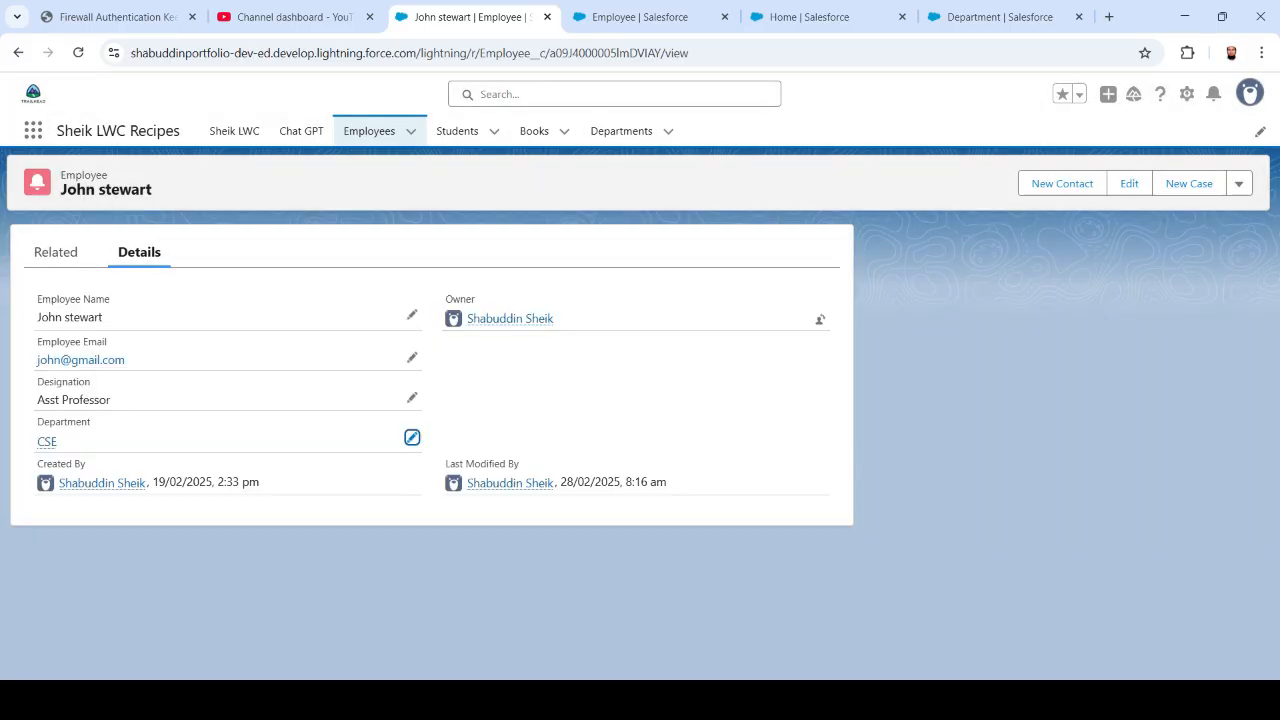
drag(37, 317, 103, 318)
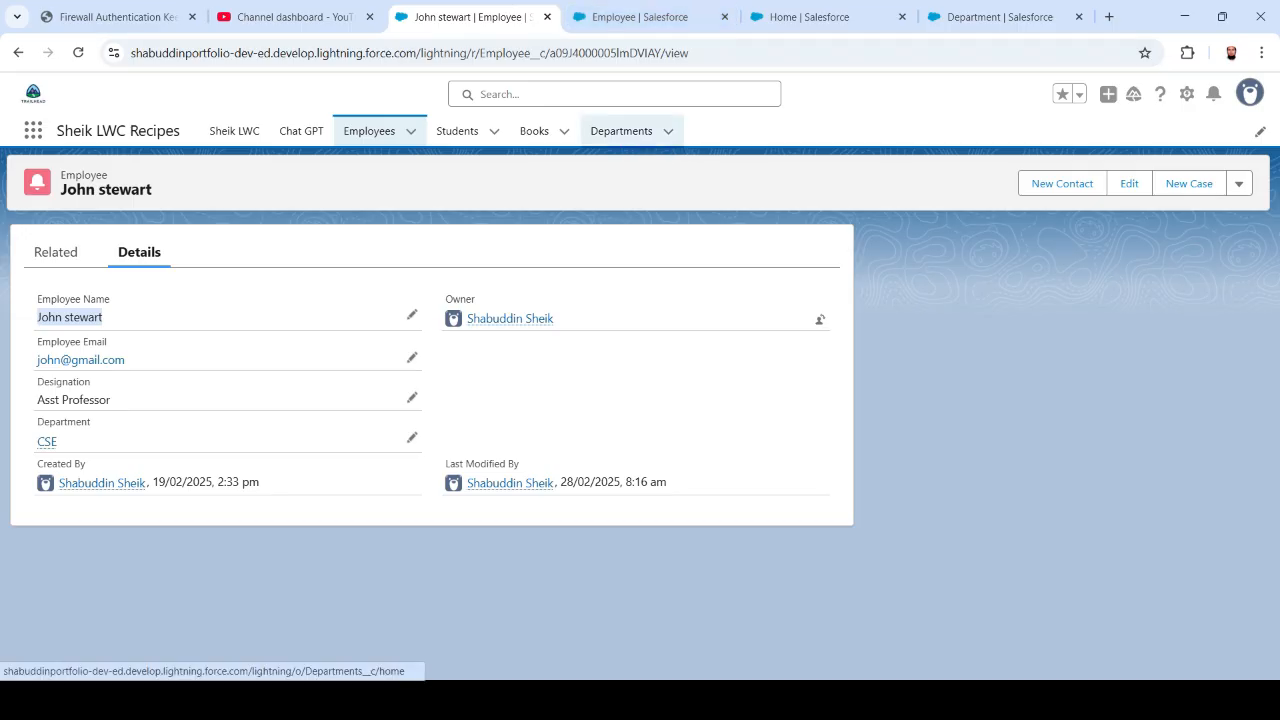
- Enter the HOD's name on the CSE department, save it, and view its related Employees
click(621, 131)
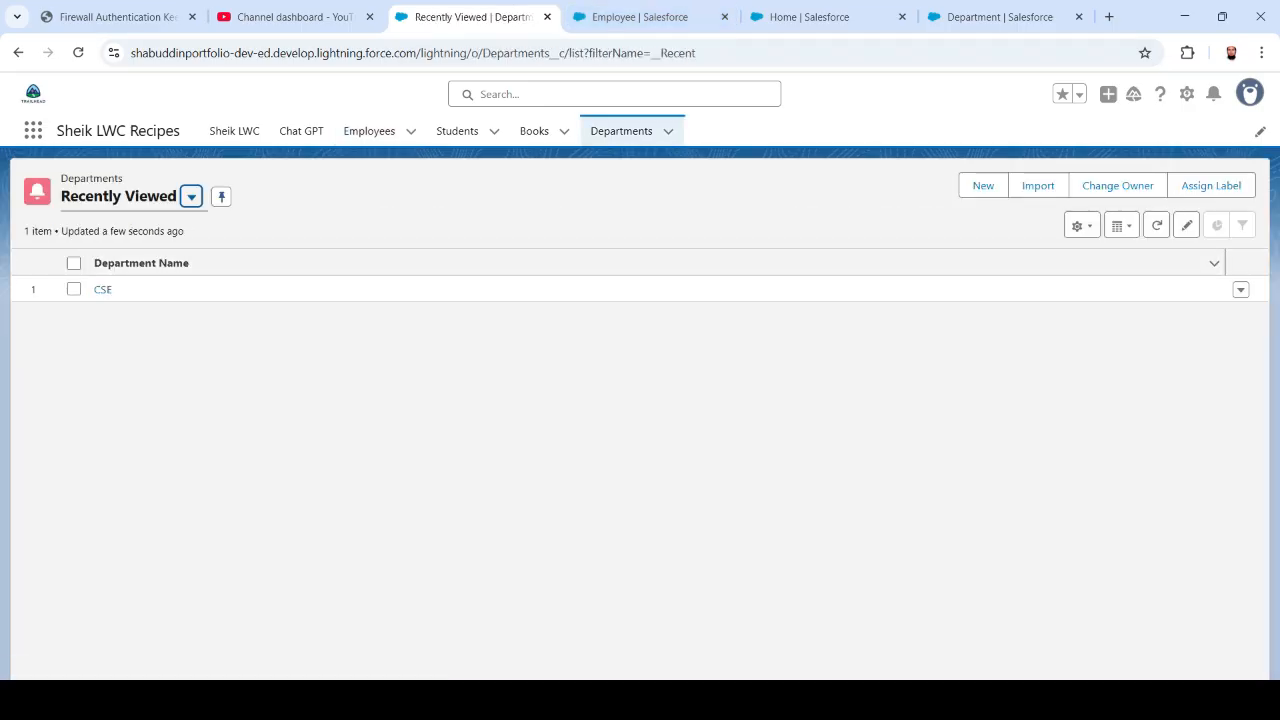
click(103, 289)
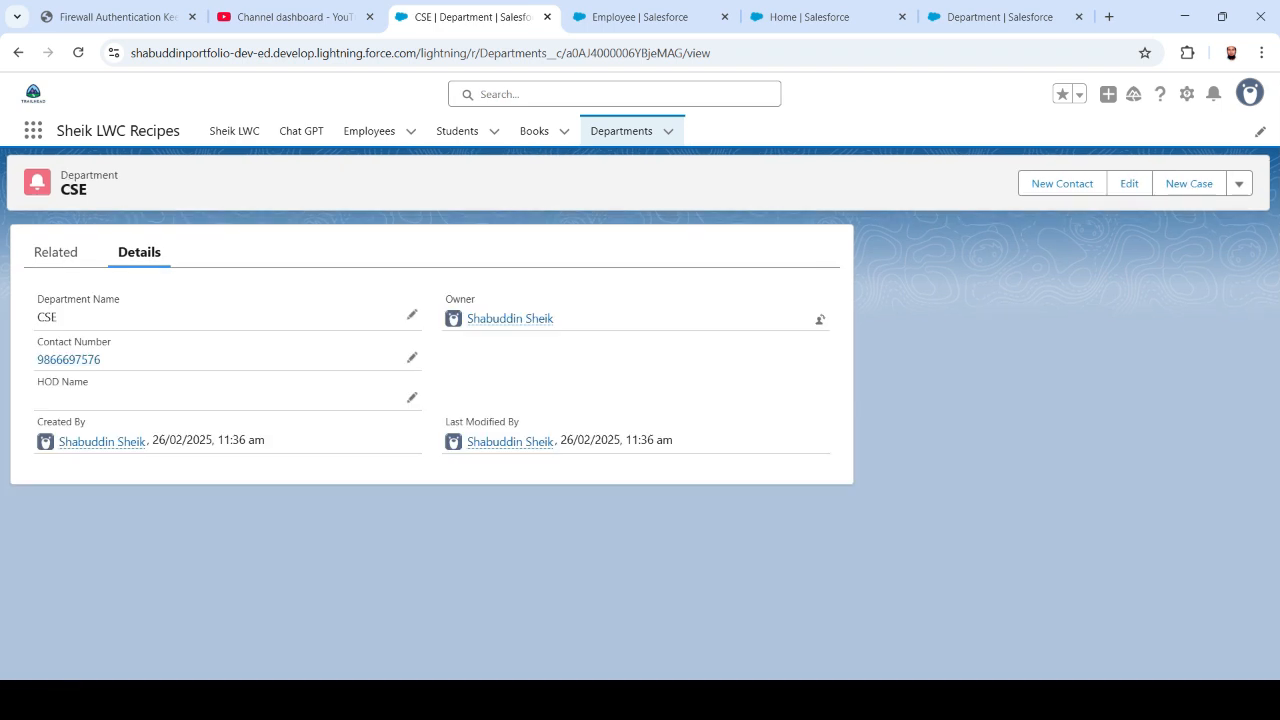
click(411, 397)
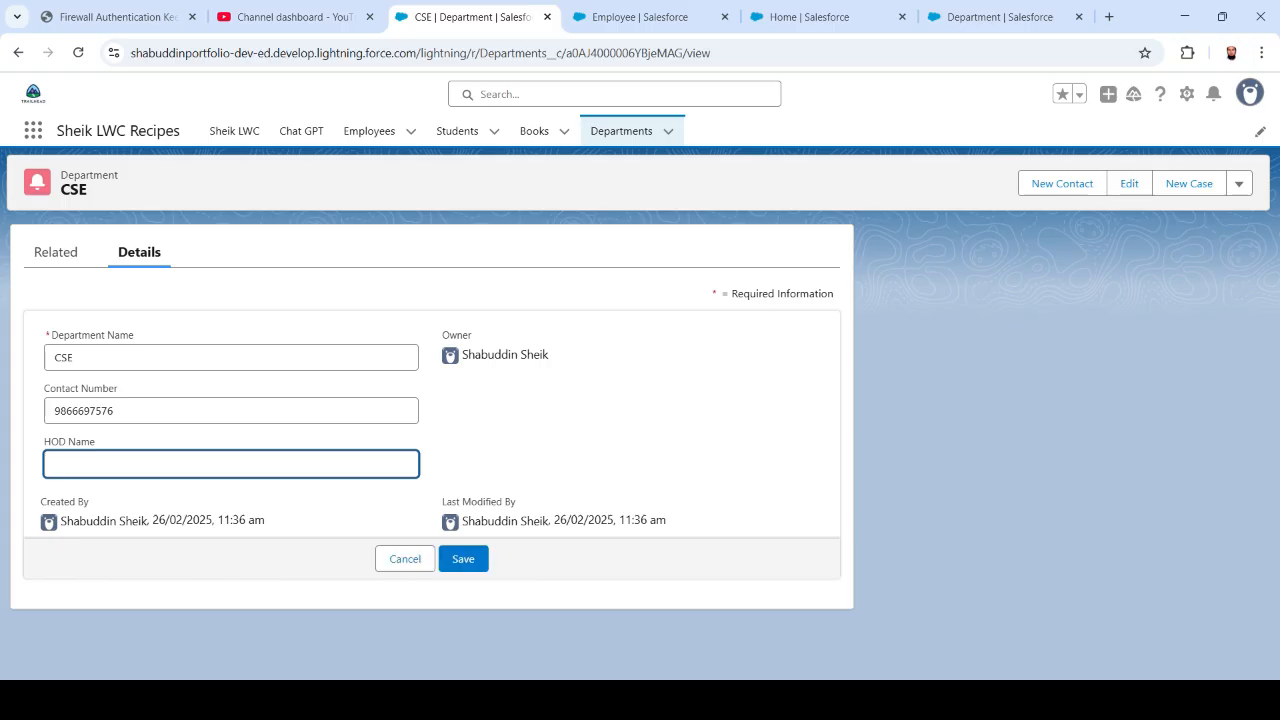
text(rajesh)
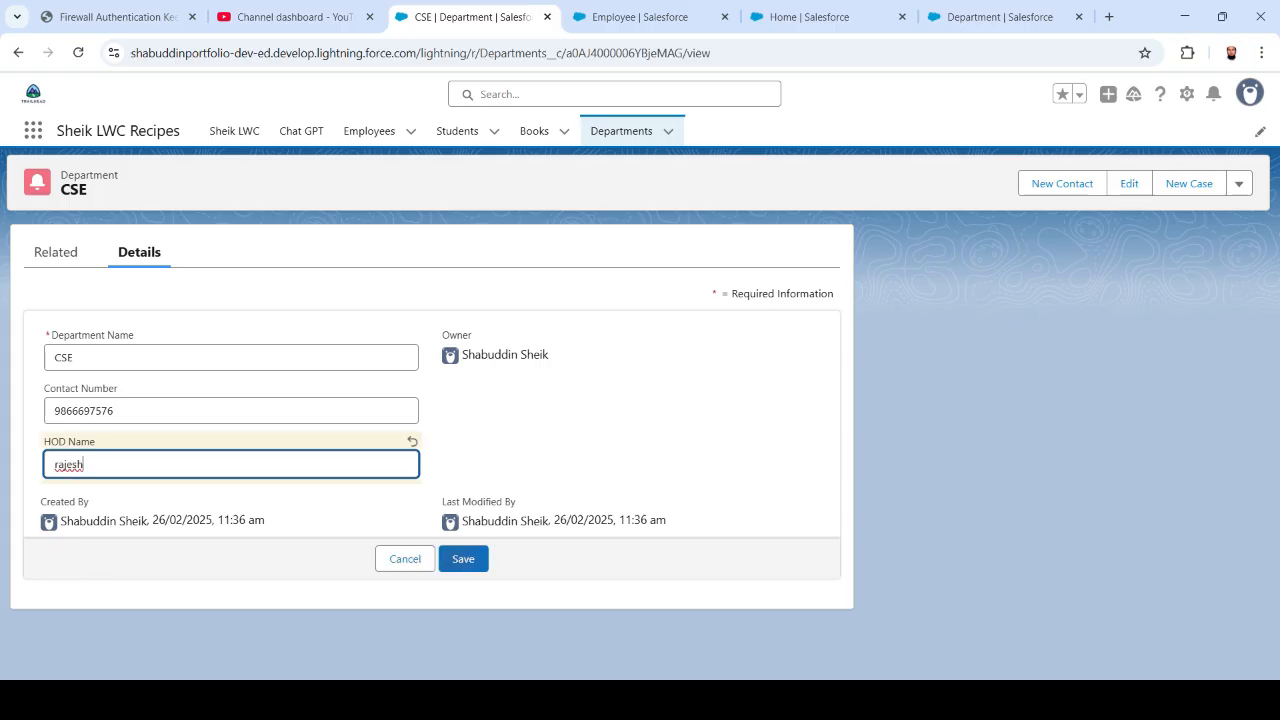
key(Return)
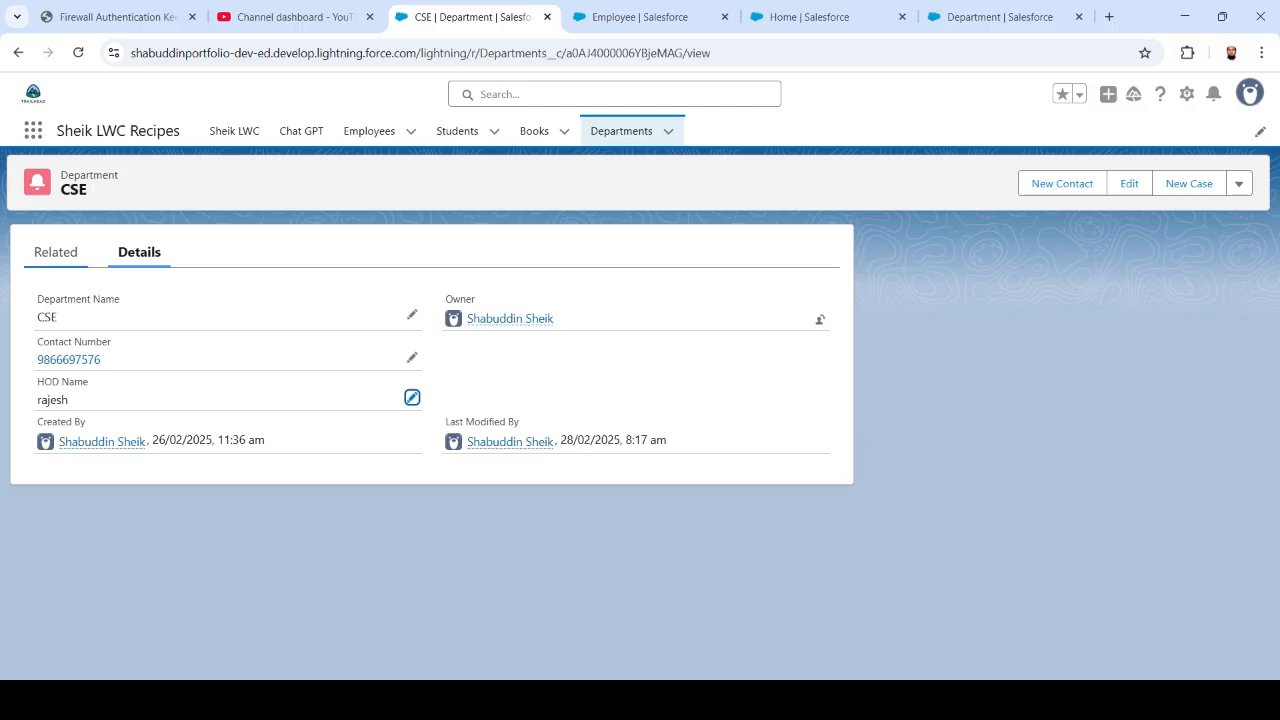
click(56, 253)
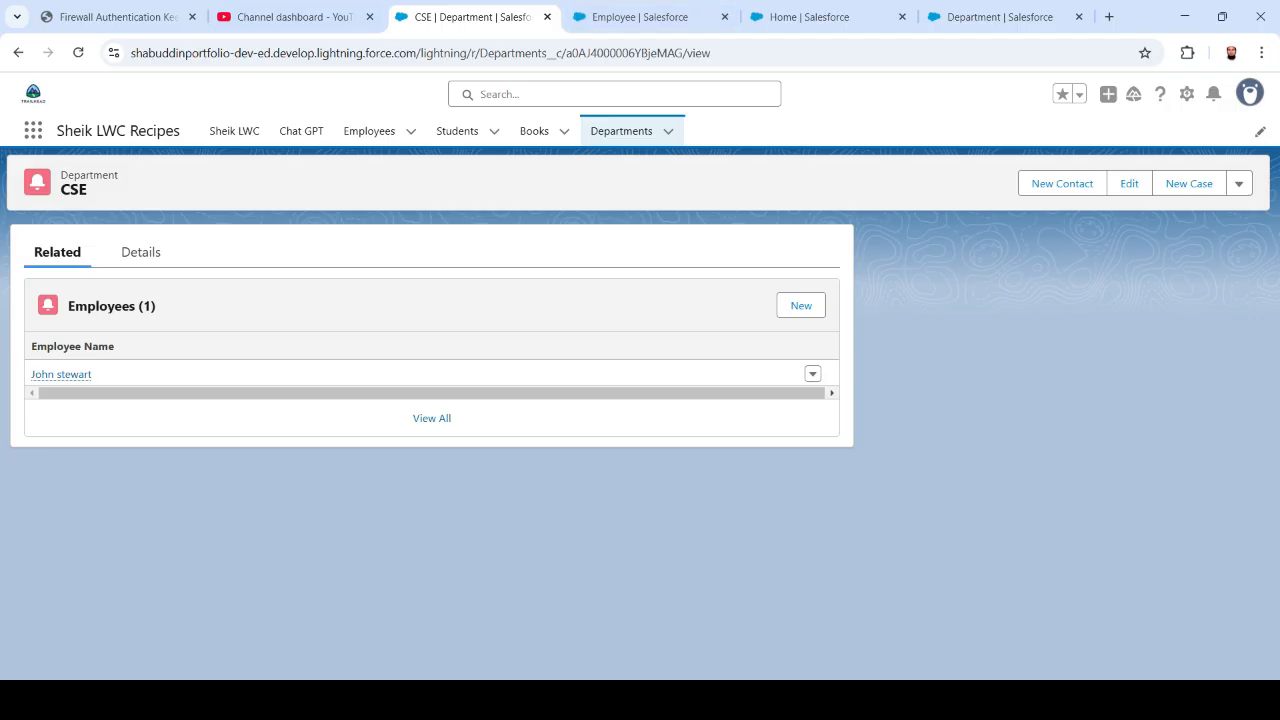
- Start a new employee and enter the employee's name and e-mail address
click(369, 131)
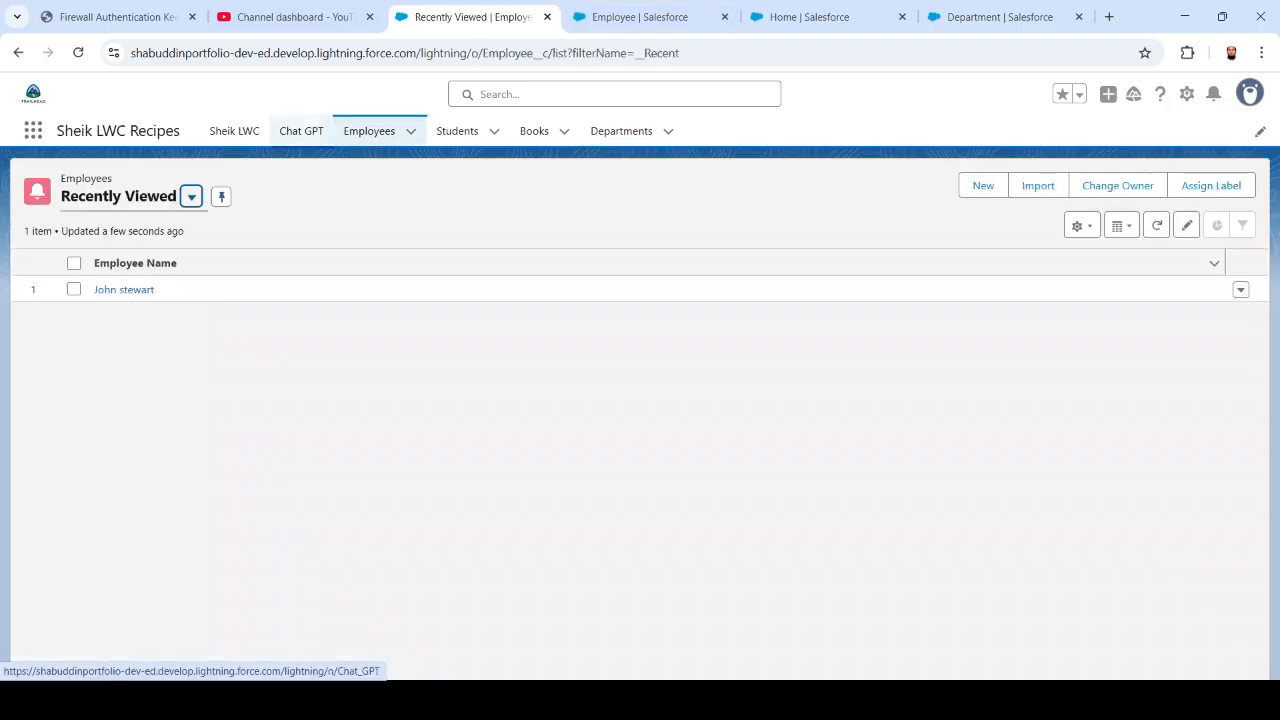
click(983, 185)
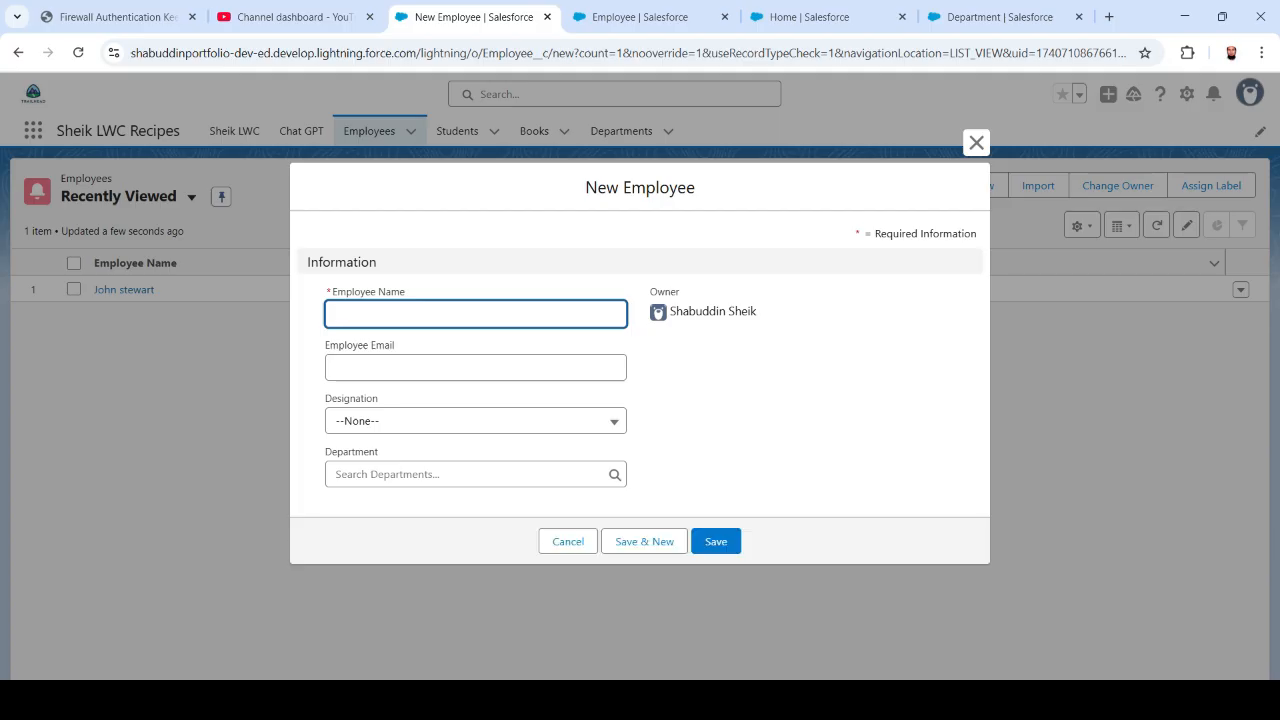
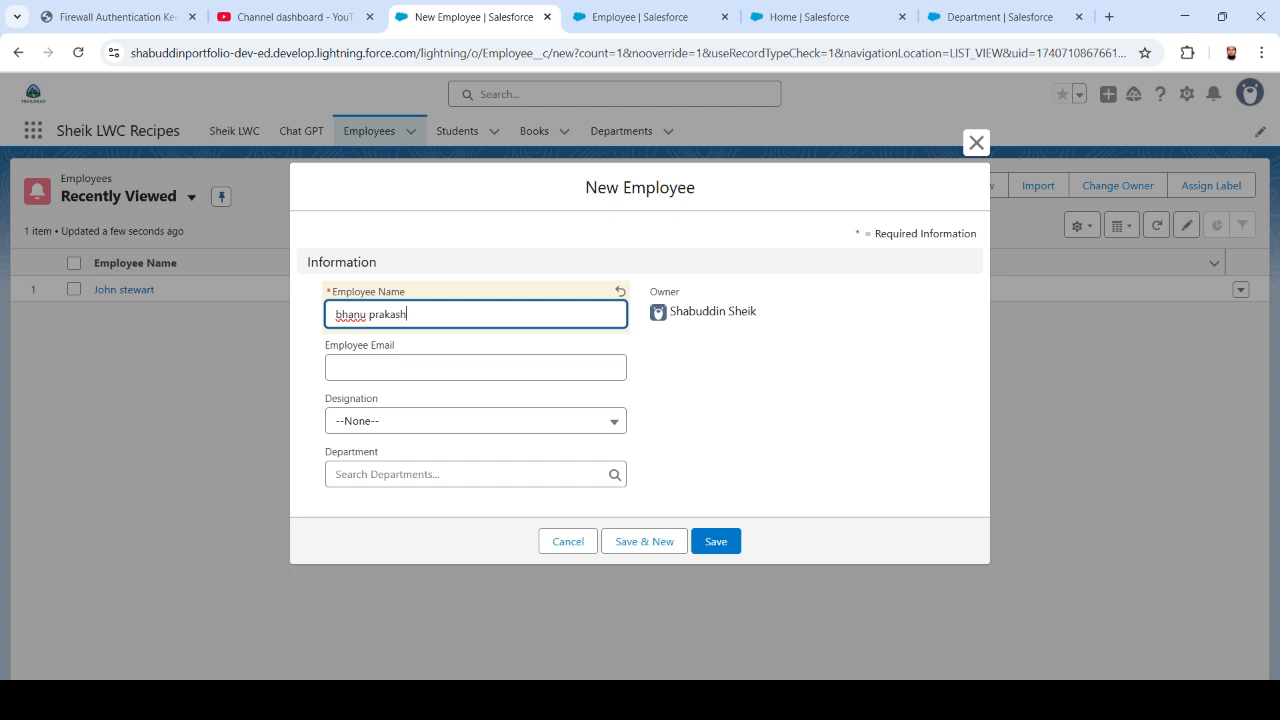
click(475, 367)
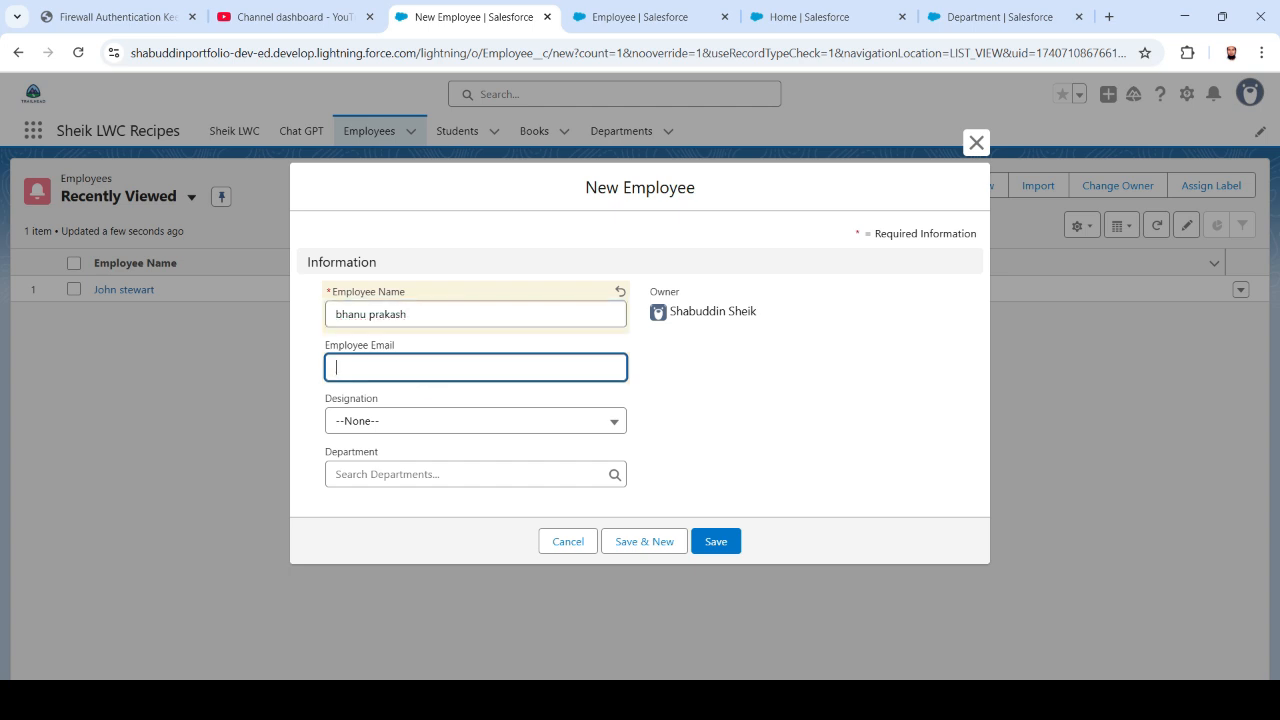
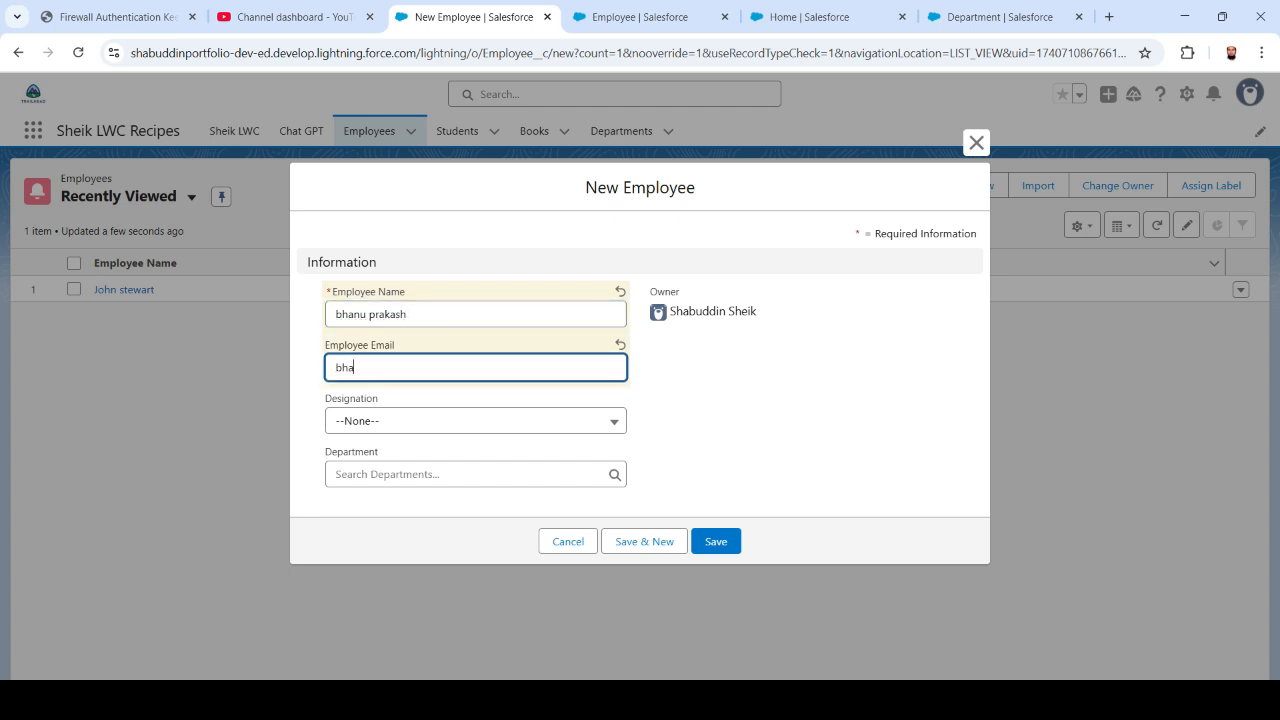
- Choose Lecturer as designation and CSE as department, then save the employee
key(Tab)
key(Down)
key(Down)
key(Down)
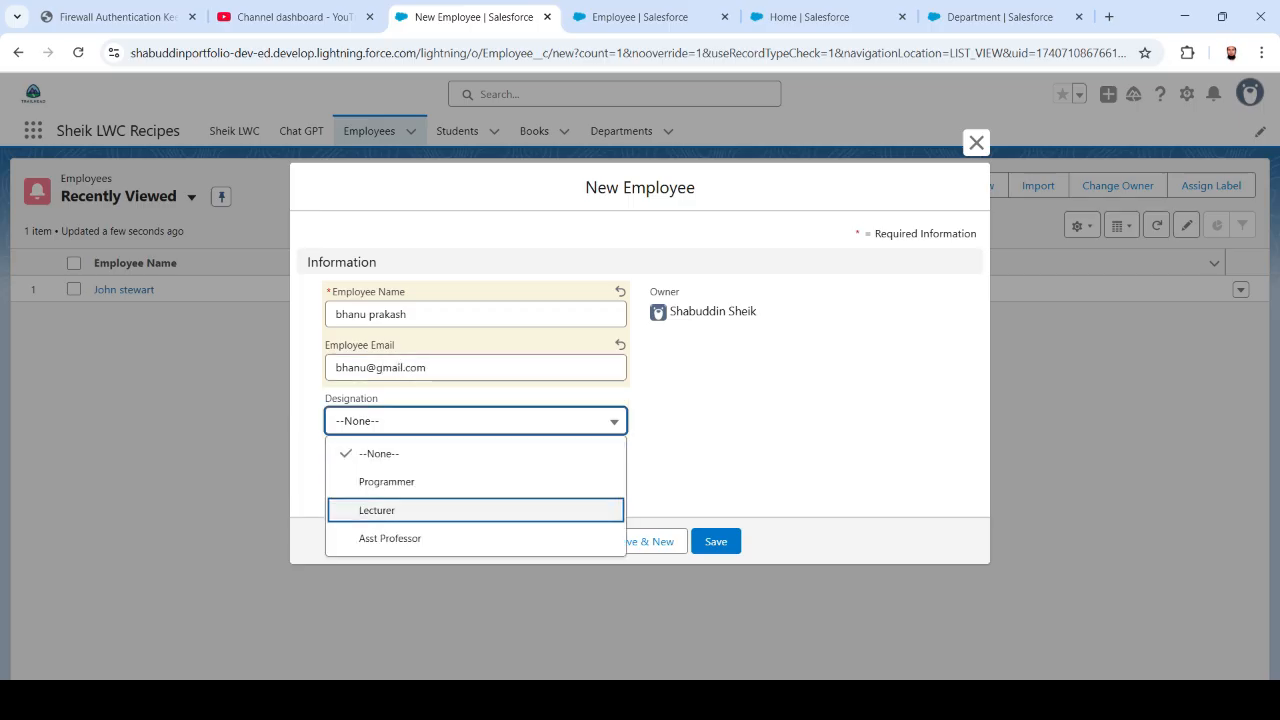
key(Up)
key(Up)
key(Down)
key(Down)
key(Return)
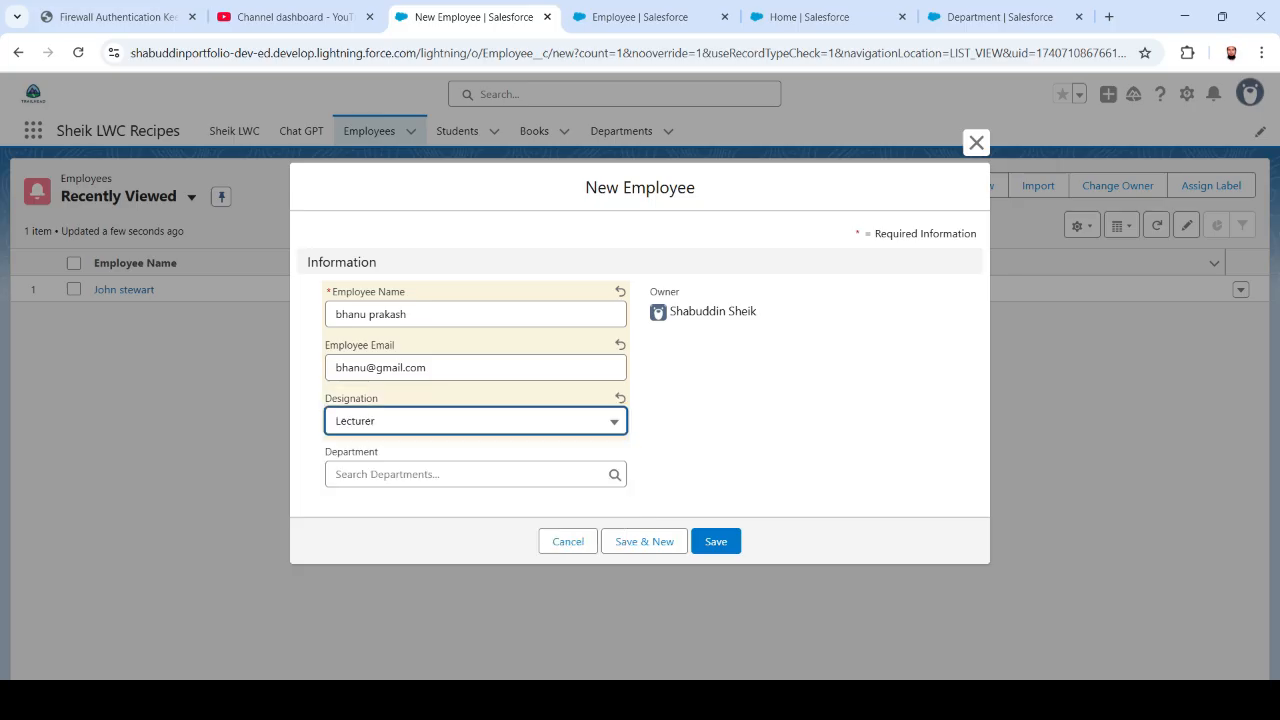
key(Tab)
key(Down)
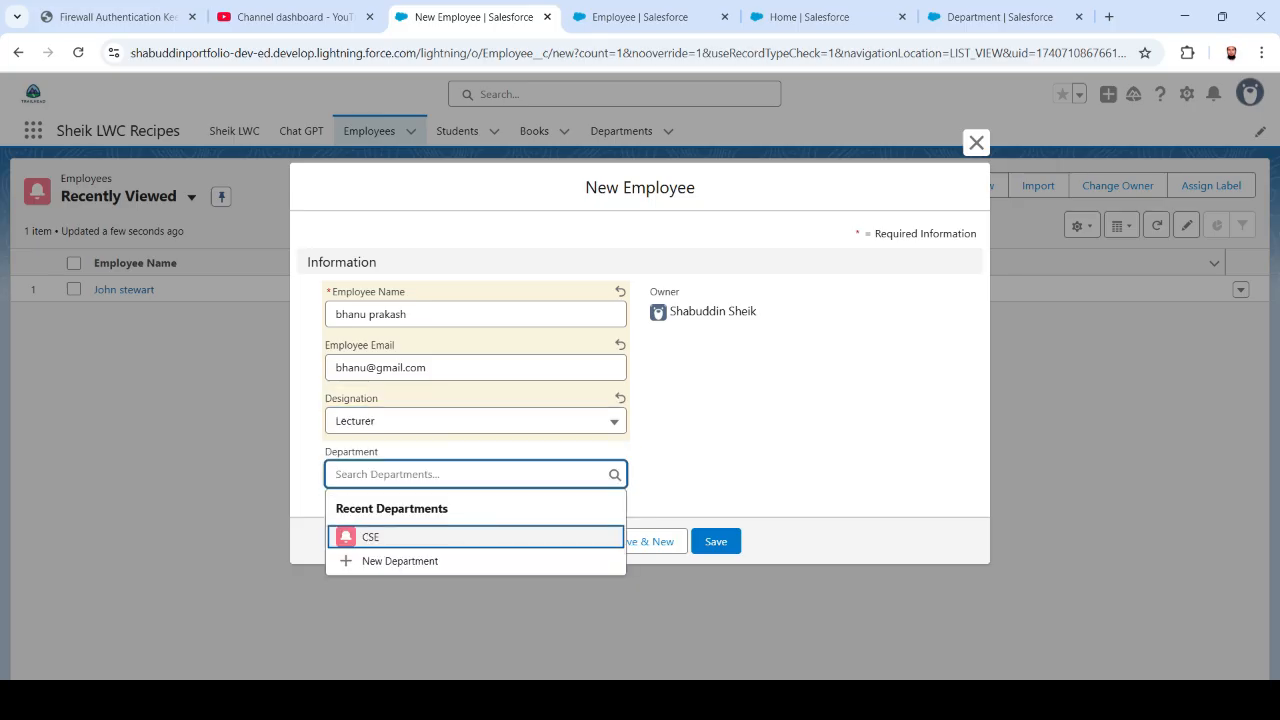
key(Return)
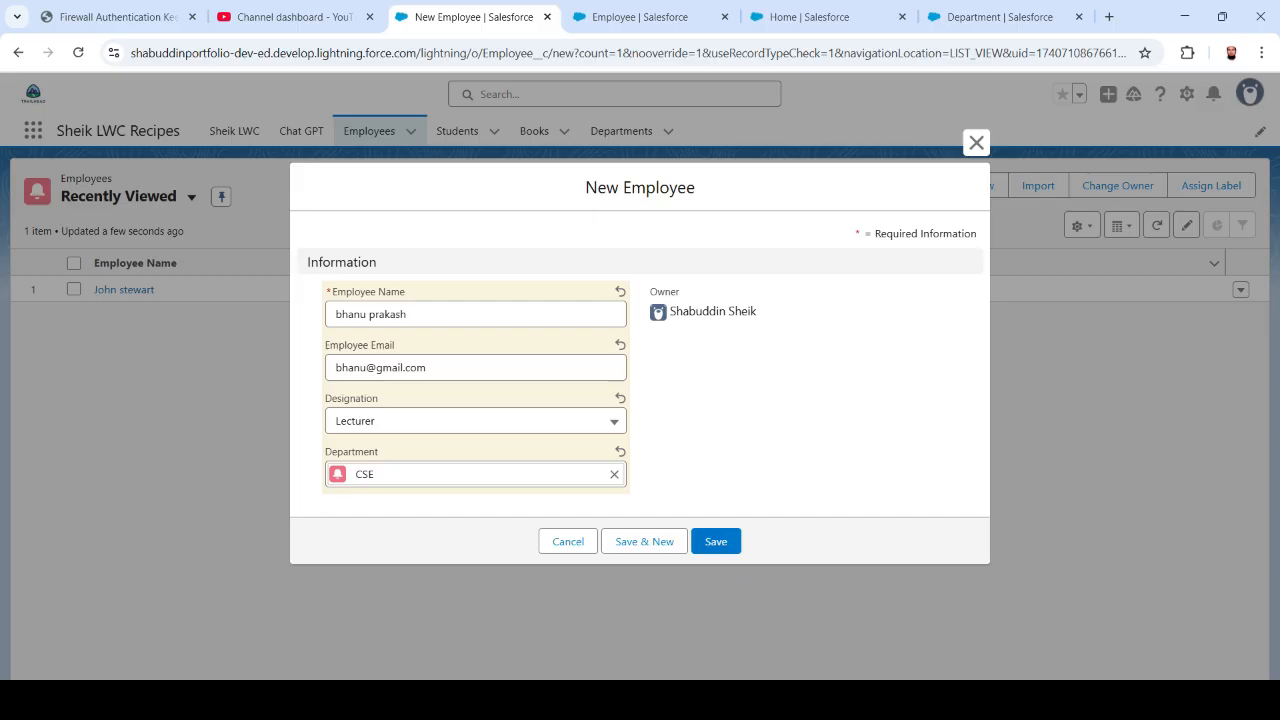
key(ctrl+s)
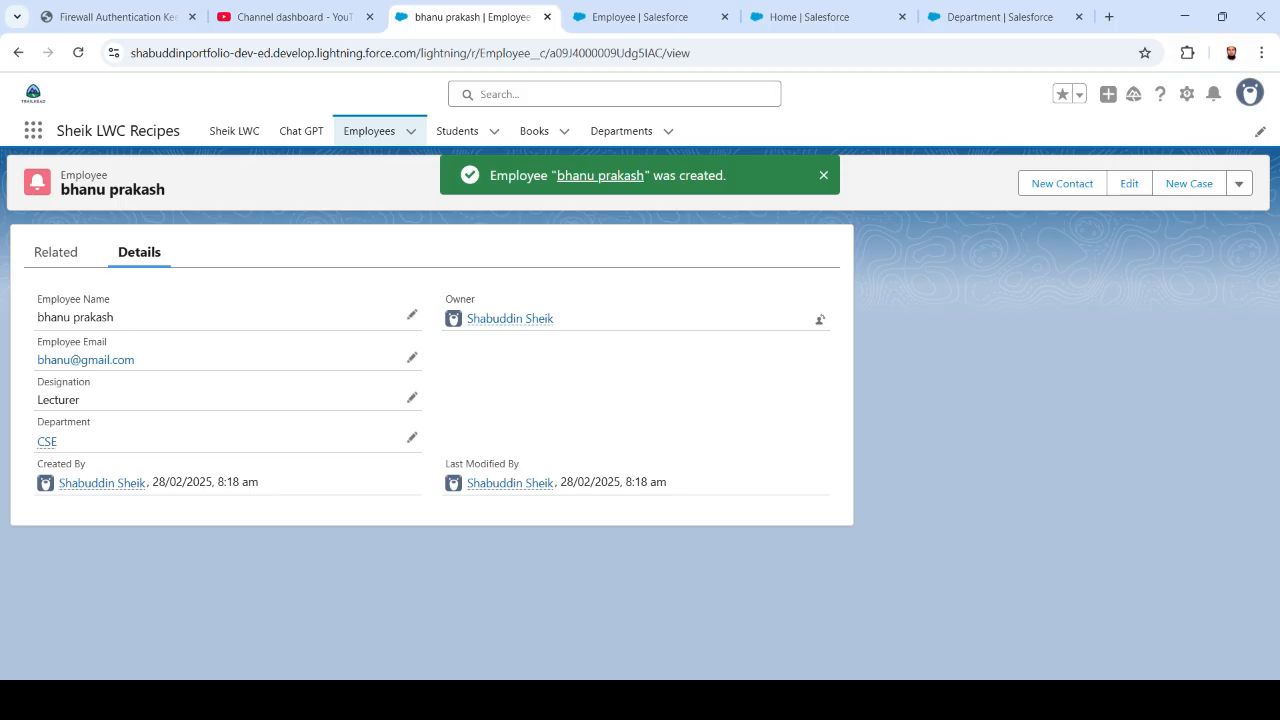
- Open the CSE department's Related list, confirming Employees (2)
click(621, 131)
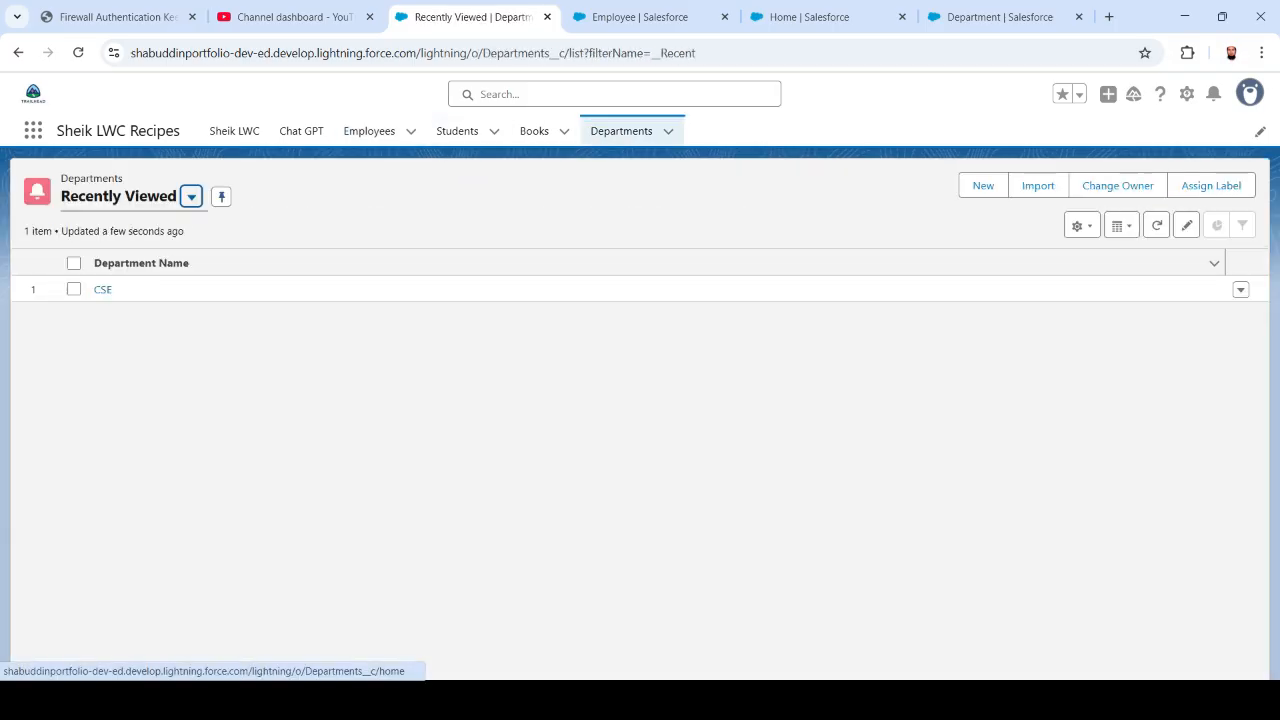
click(102, 289)
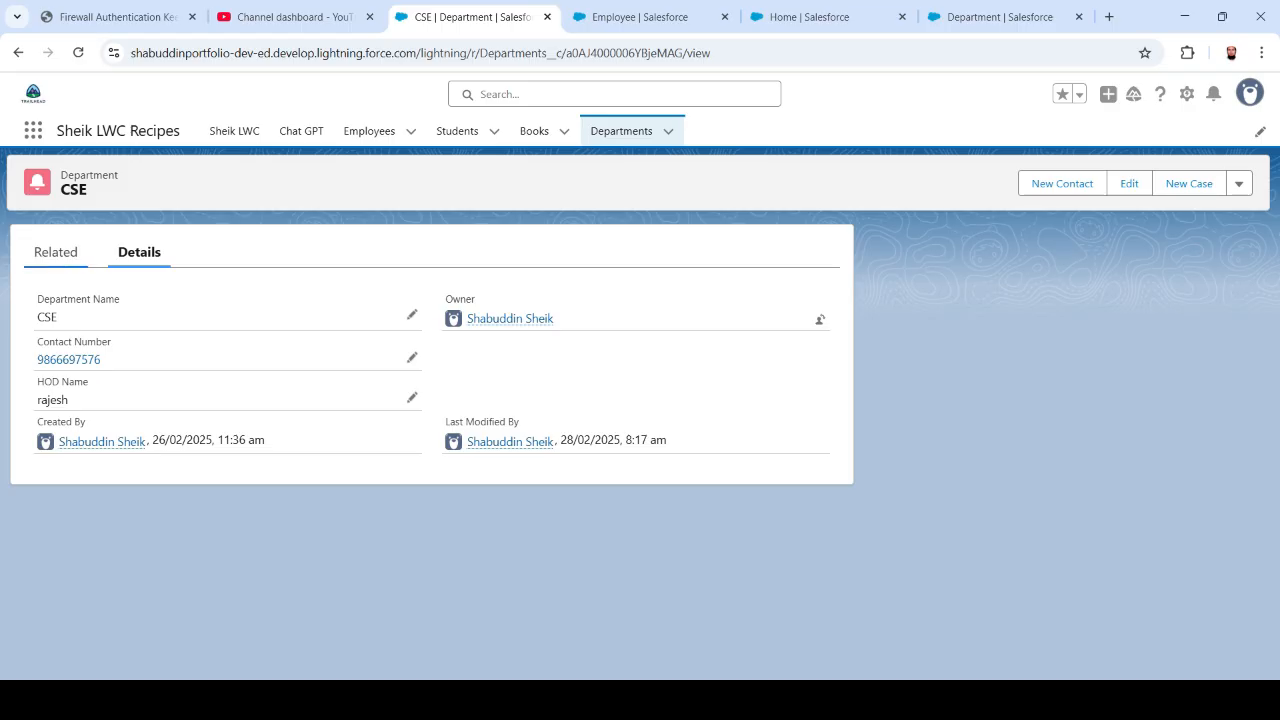
click(56, 252)
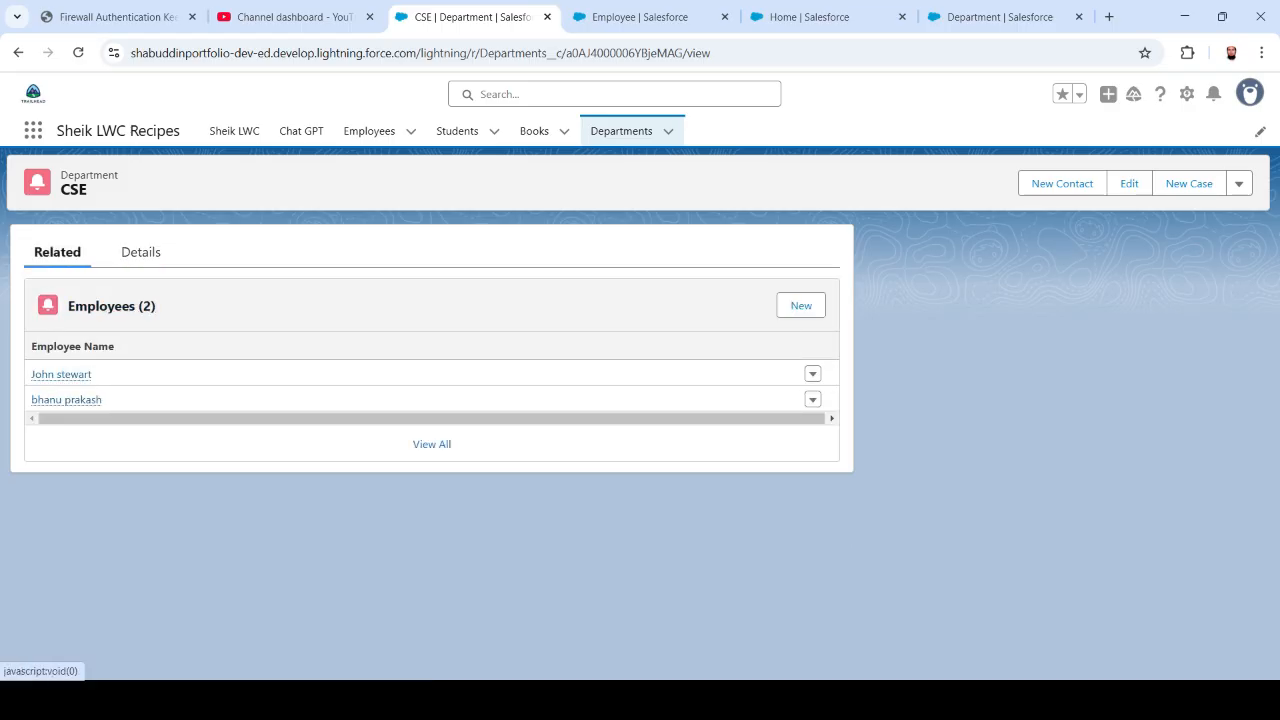
mouse_move(66, 399)
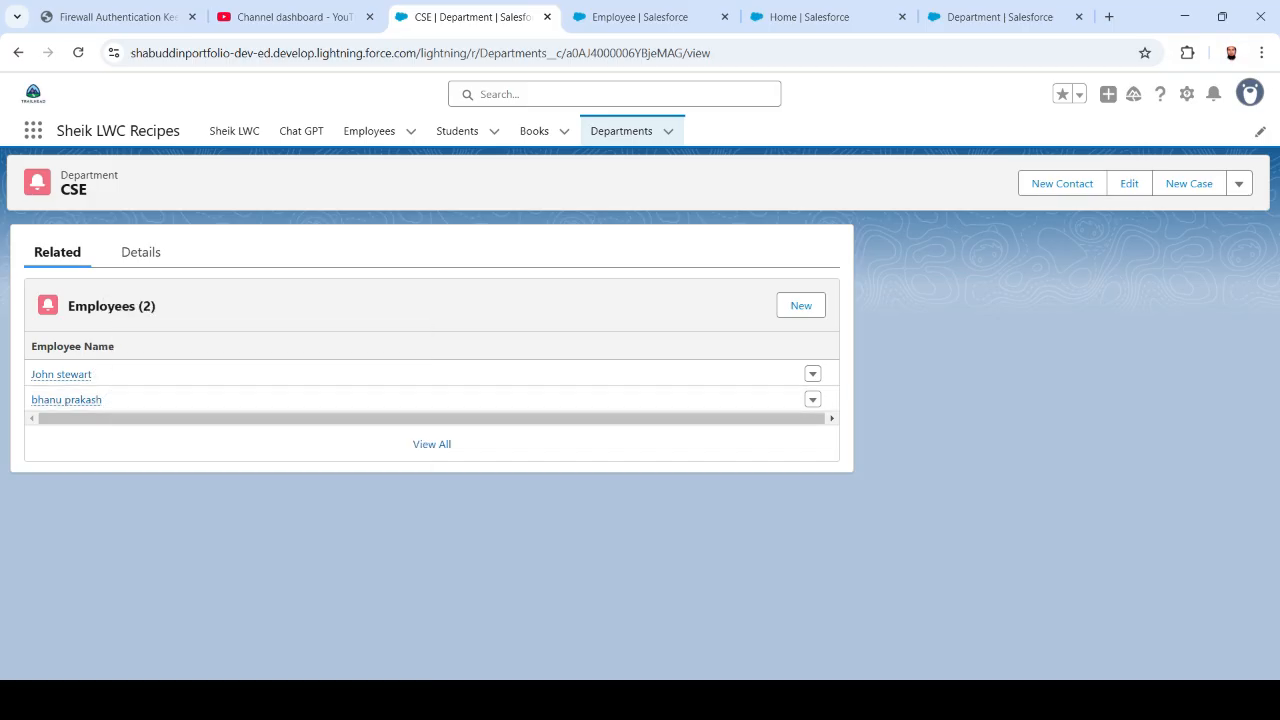
- Reload the Schema Builder showing the Employee and Department objects
click(640, 17)
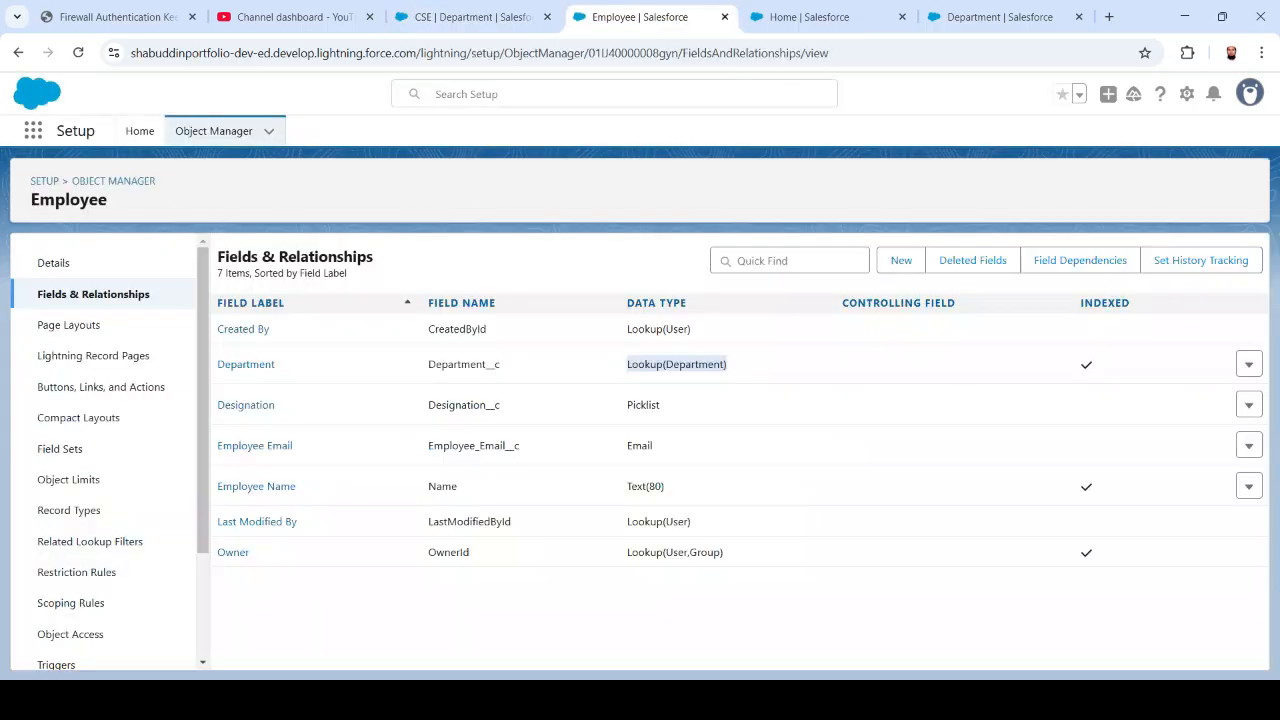
click(810, 17)
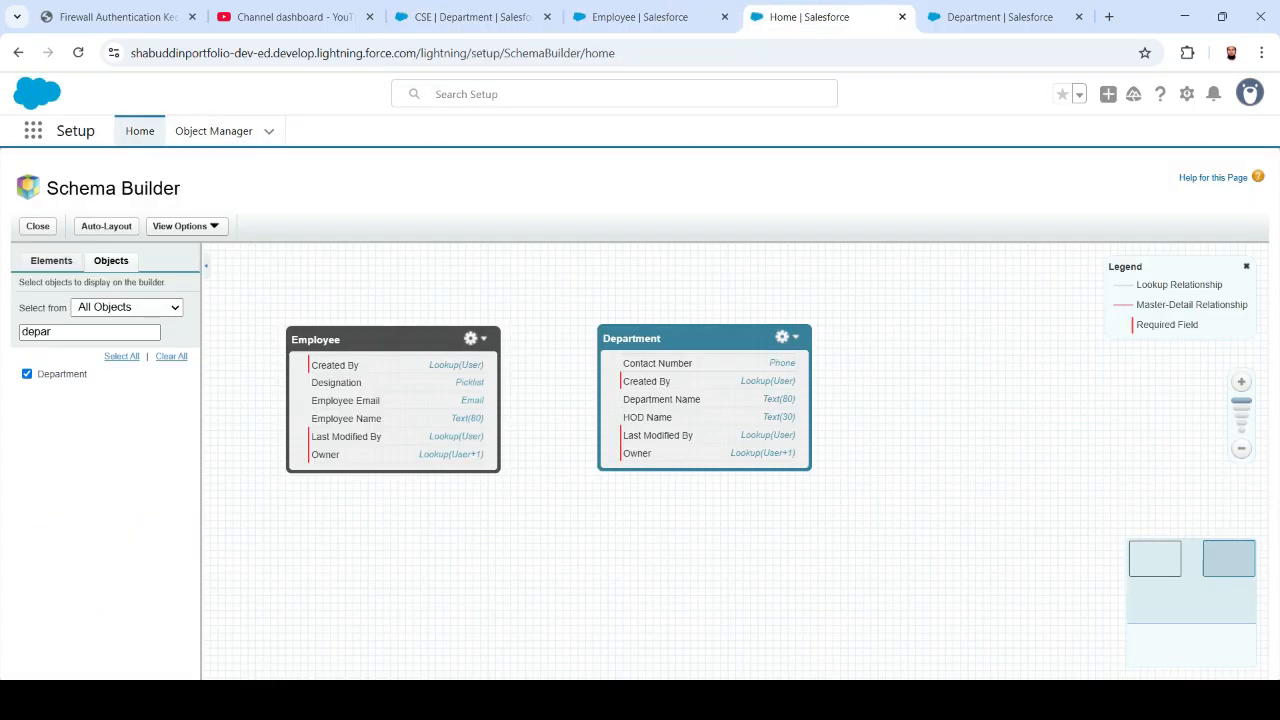
click(78, 52)
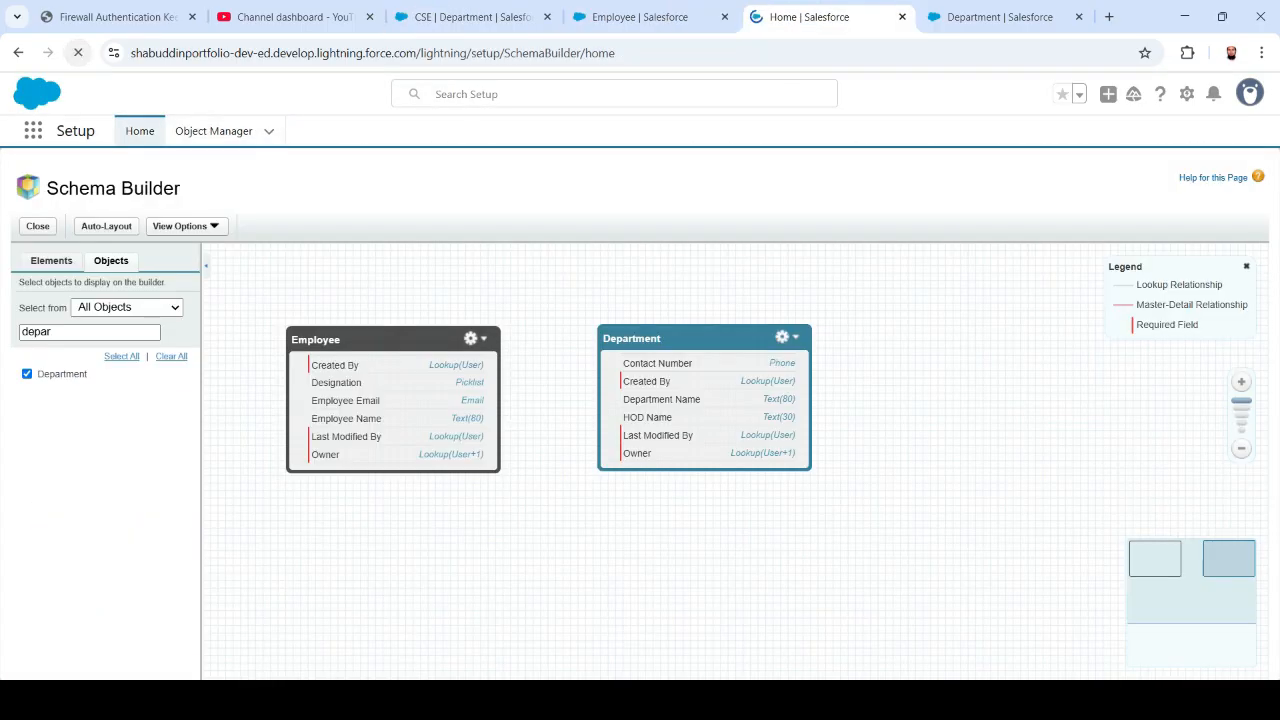